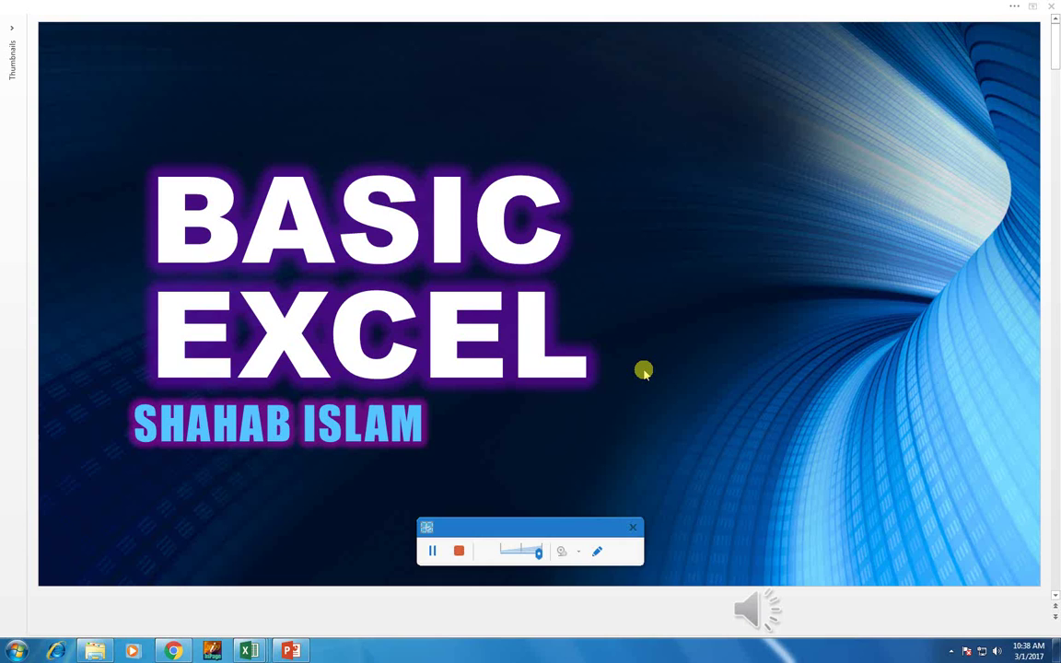
Step: Show the BASIC EXCEL title slide full screen, then switch to the STOCK SHEET workbook in Excel
key(F5)
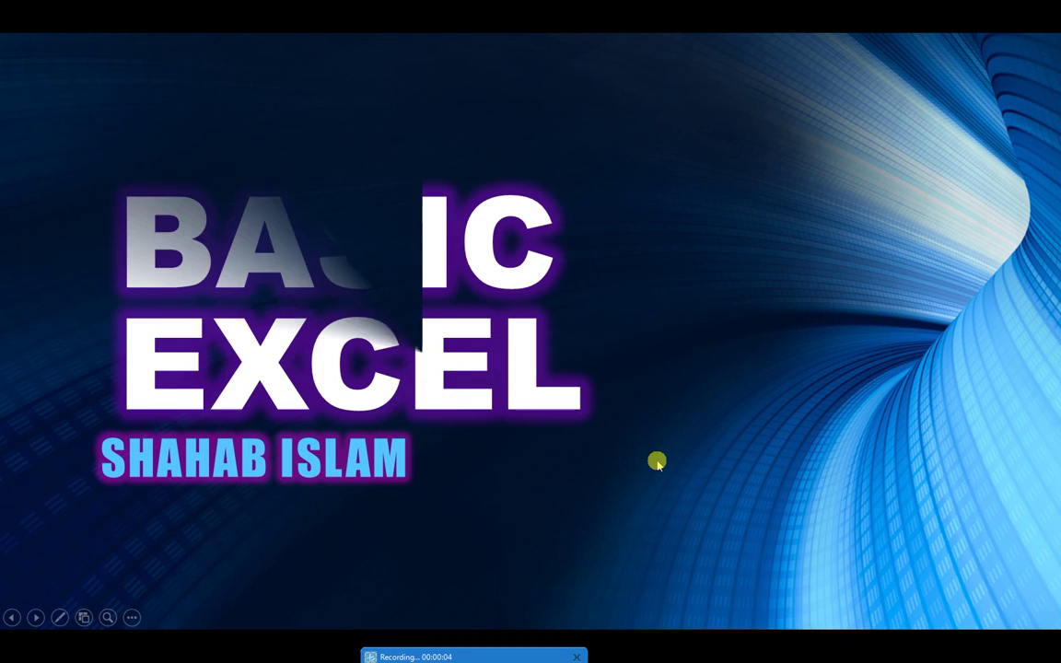
key(alt+Tab)
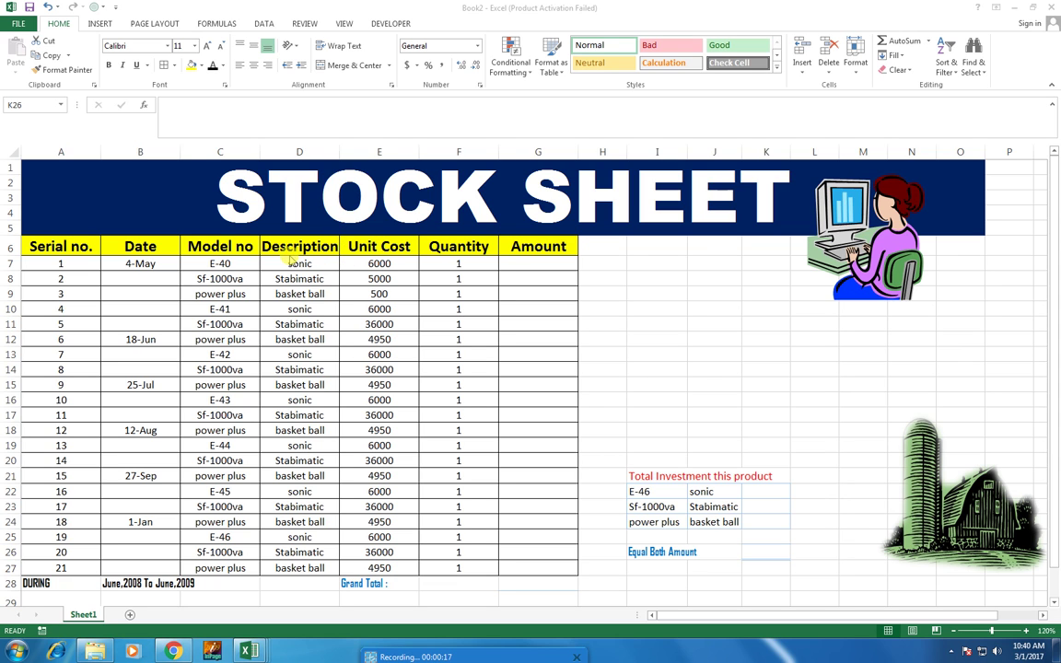
Step: Clear the Description entries in D10:D27, keeping only D7:D9
mouse_move(292, 247)
mouse_down()
mouse_move(287, 420)
mouse_move(304, 564)
mouse_up()
mouse_move(296, 263)
mouse_down()
mouse_move(315, 287)
mouse_move(308, 414)
mouse_up()
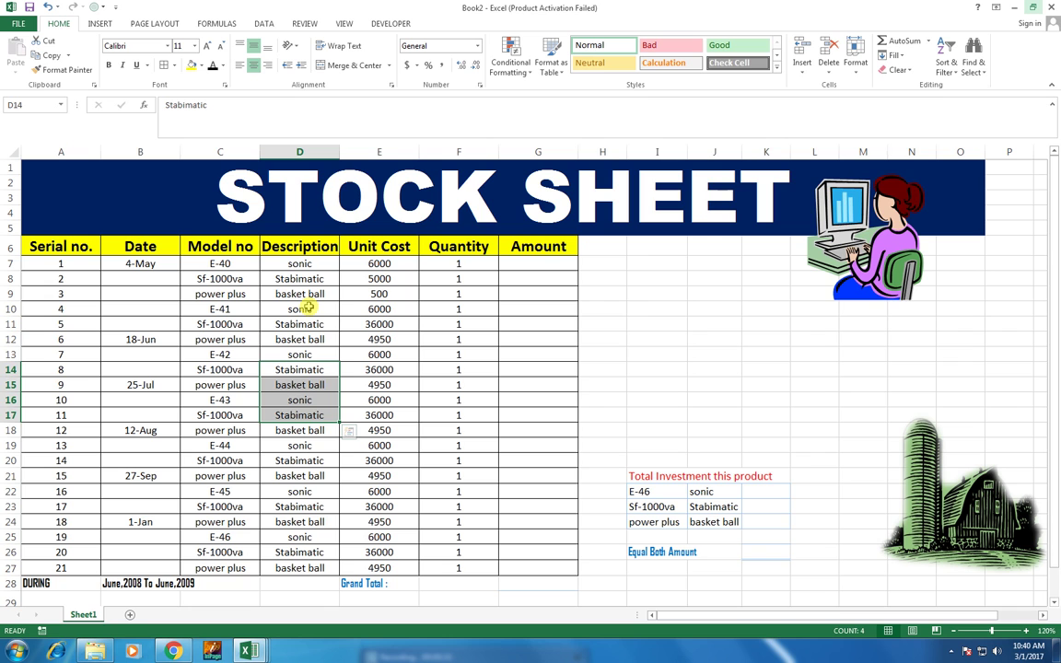
mouse_move(309, 309)
mouse_down()
mouse_move(312, 479)
mouse_move(293, 568)
mouse_up()
key(Delete)
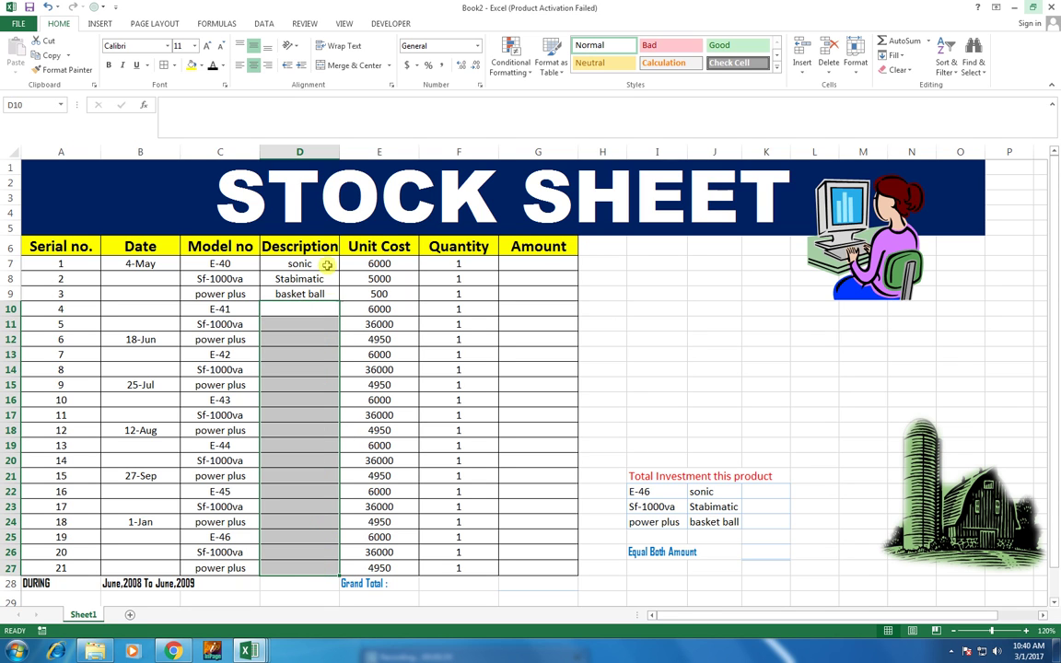
Step: Fill the sonic, Stabimatic, basket ball pattern from D7:D9 down to D27
click(308, 265)
click(312, 278)
click(309, 289)
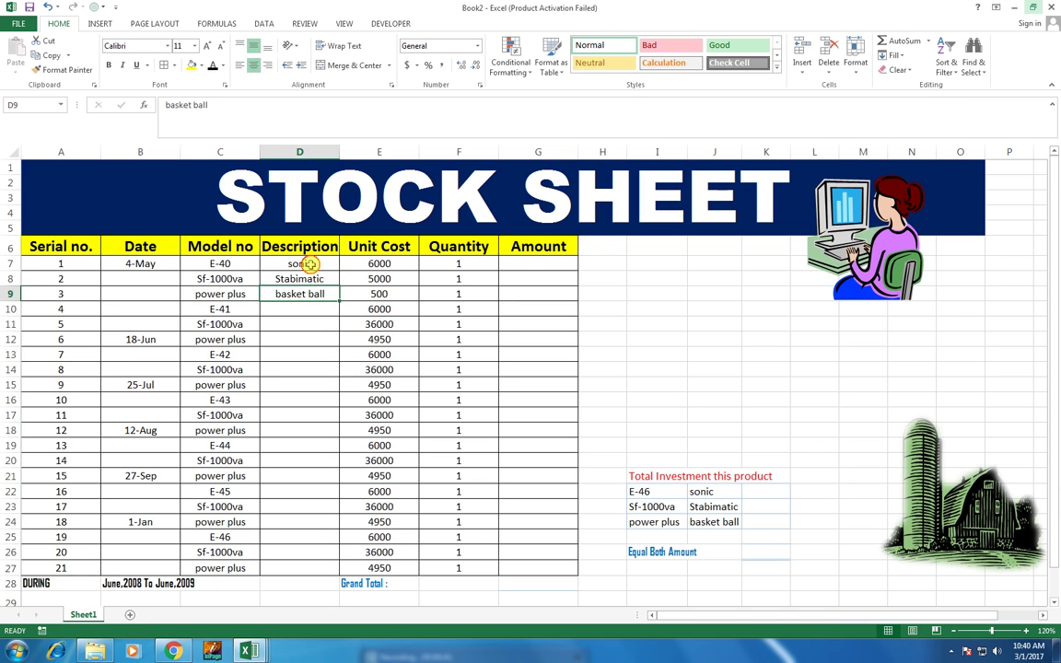
drag(310, 264, 310, 291)
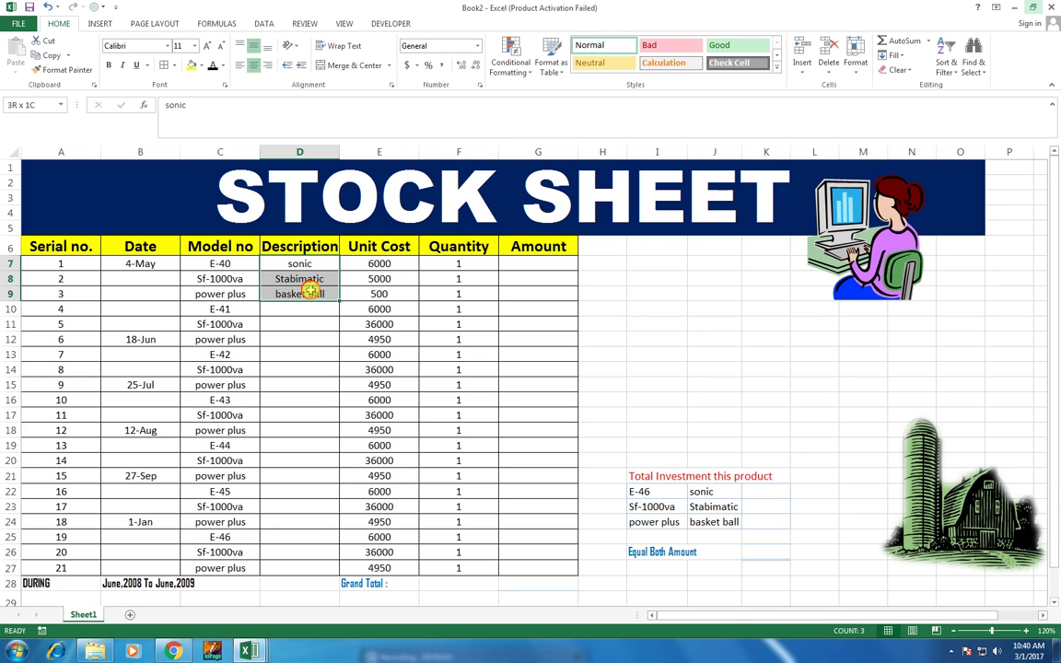
drag(311, 291, 312, 292)
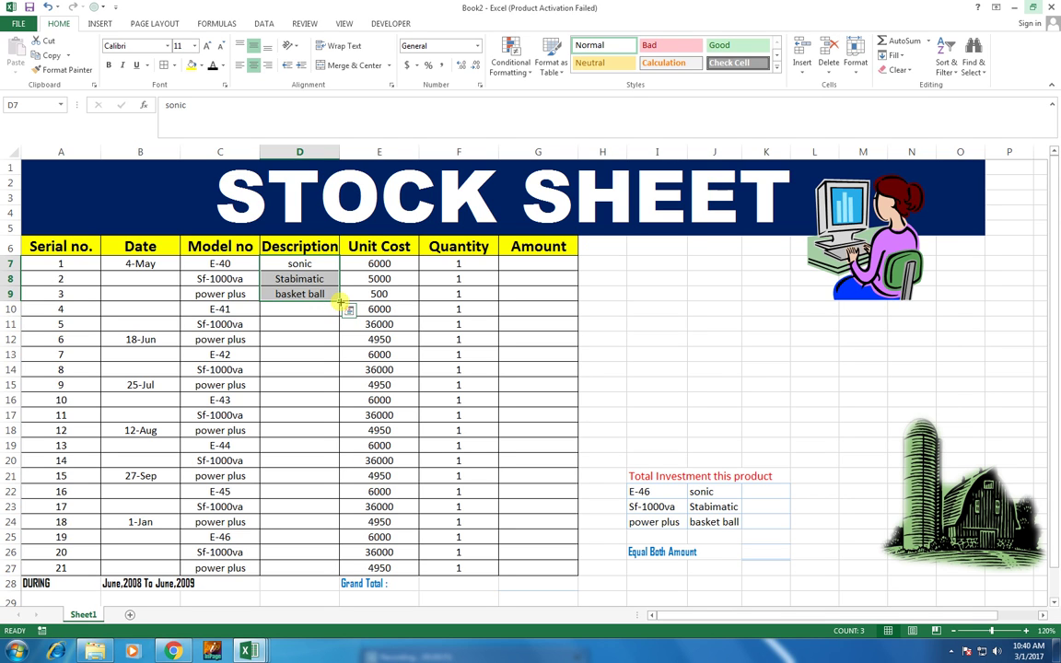
drag(341, 302, 328, 570)
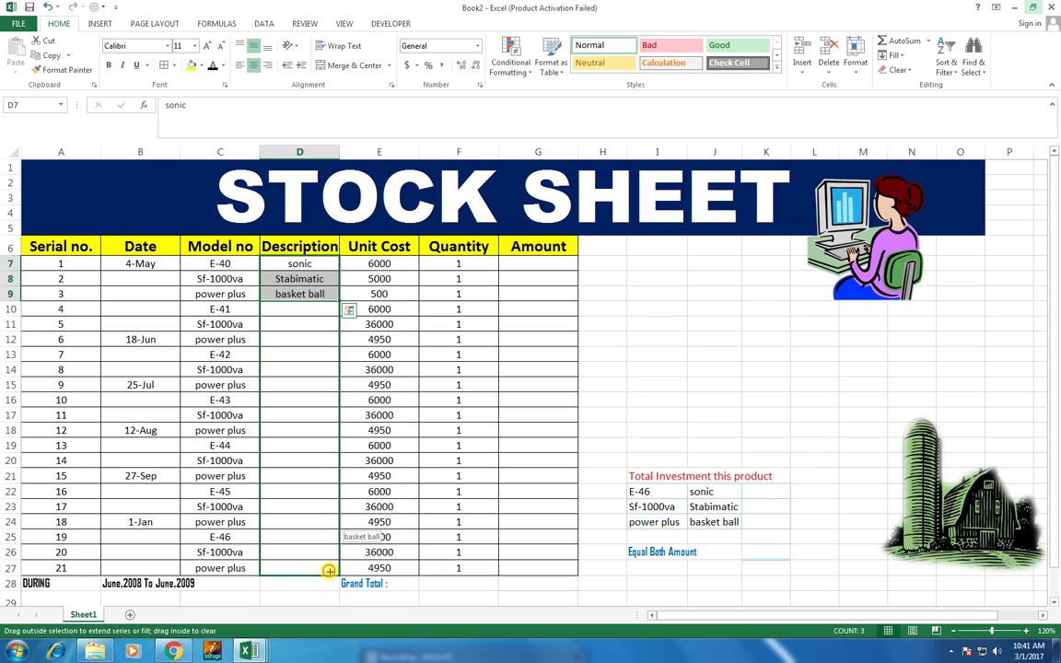
drag(328, 570, 329, 570)
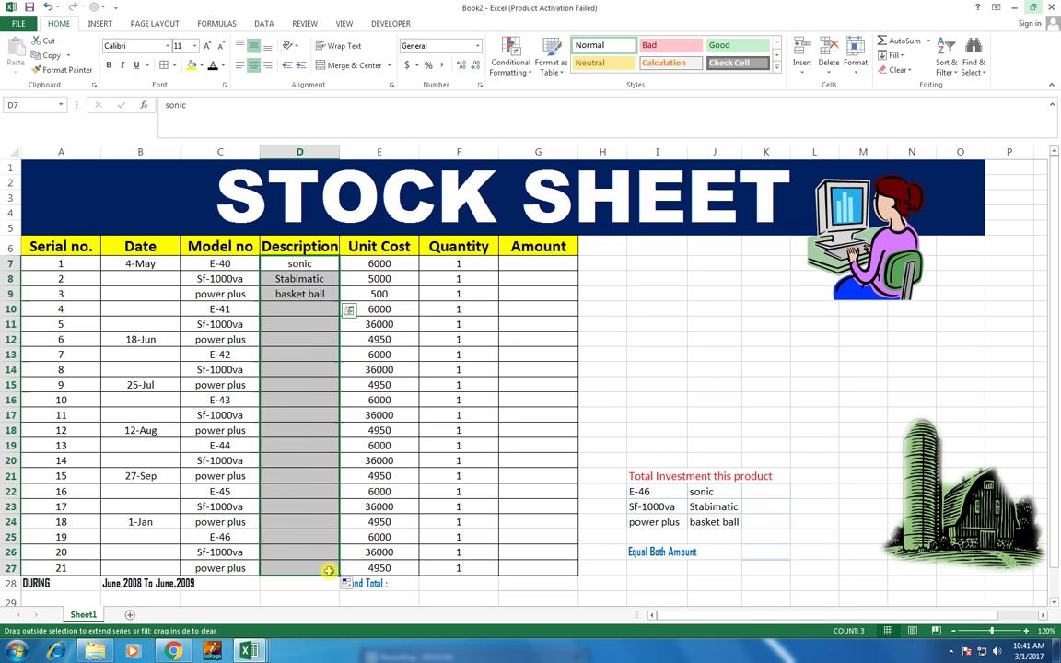
click(414, 266)
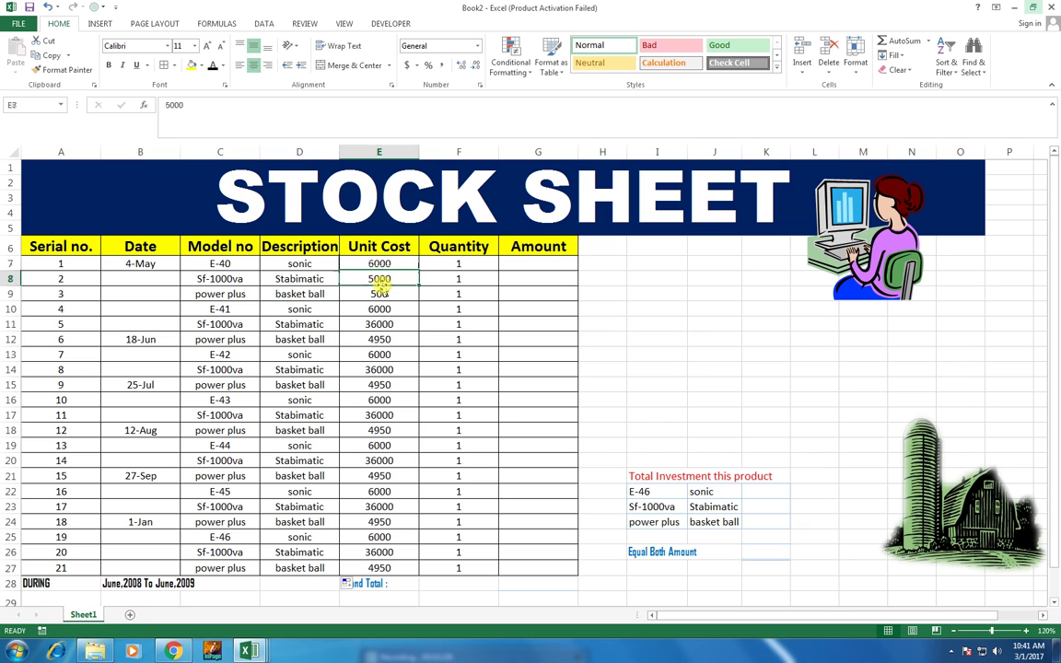
click(381, 310)
click(387, 402)
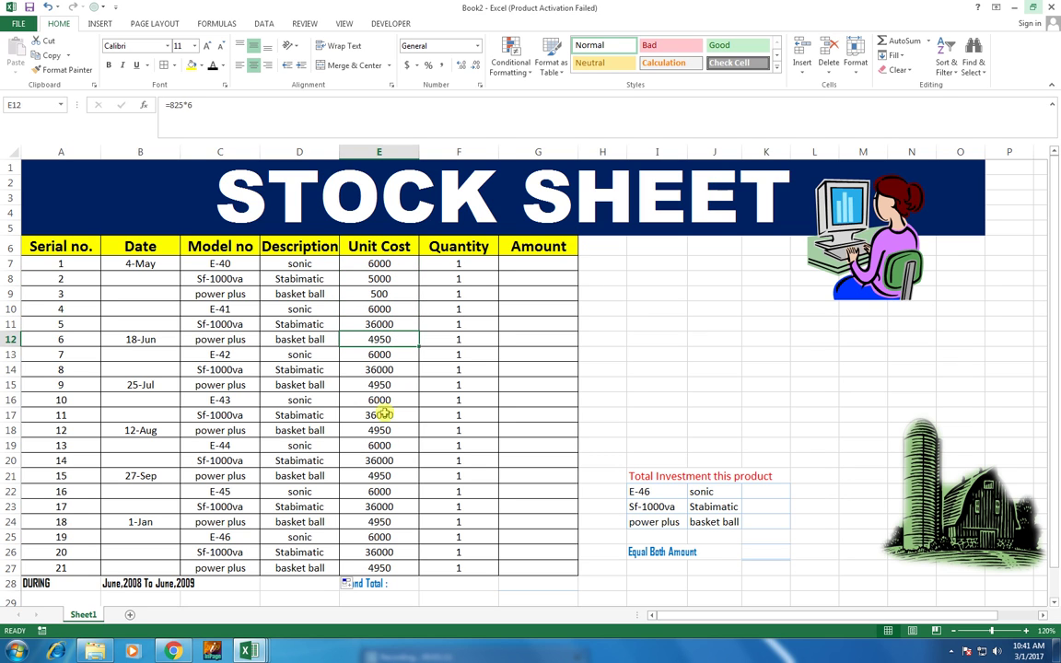
click(398, 521)
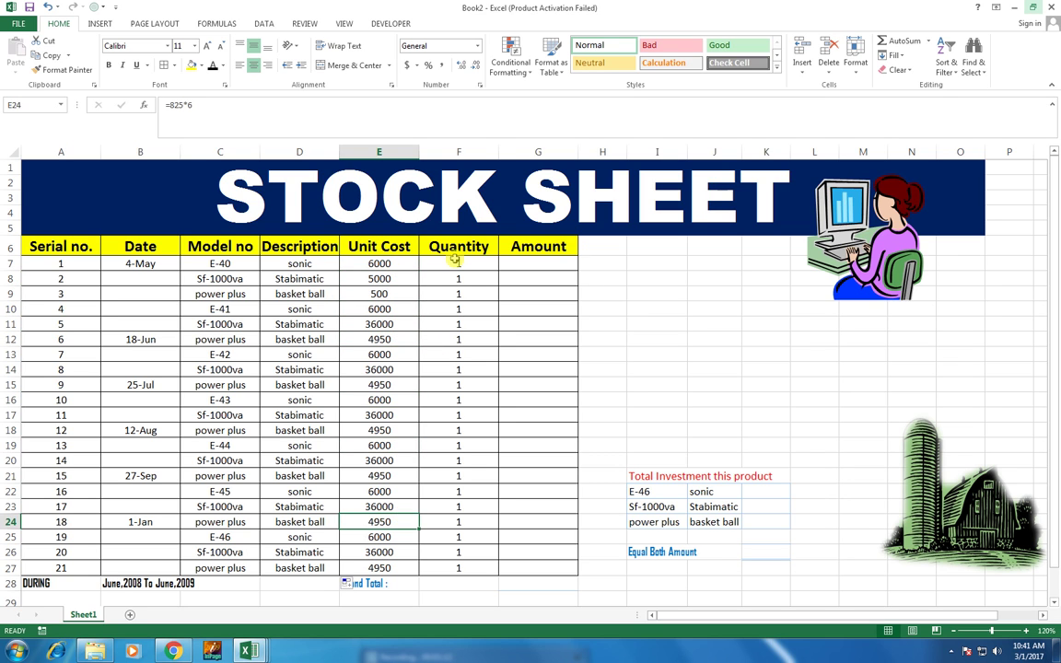
click(471, 267)
click(474, 308)
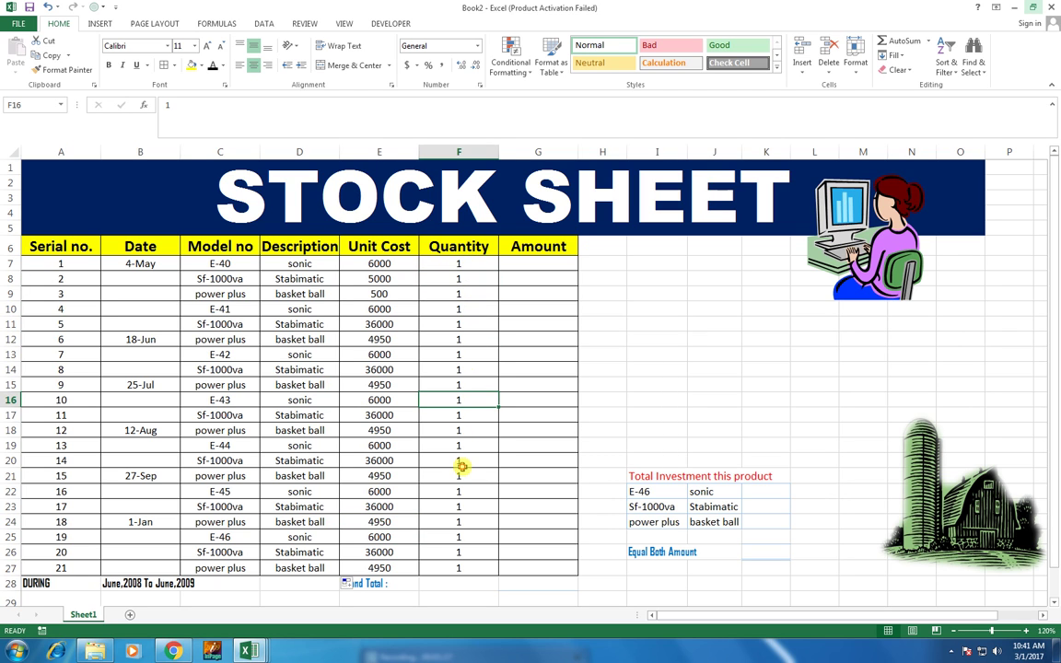
click(471, 519)
click(467, 564)
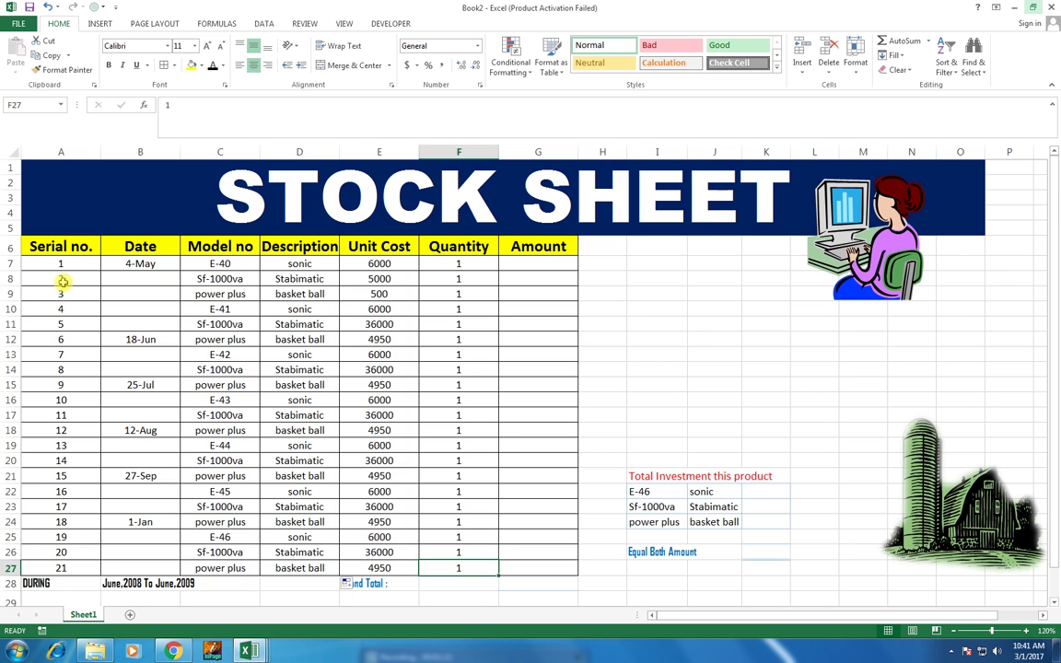
drag(57, 246, 65, 545)
drag(140, 279, 140, 583)
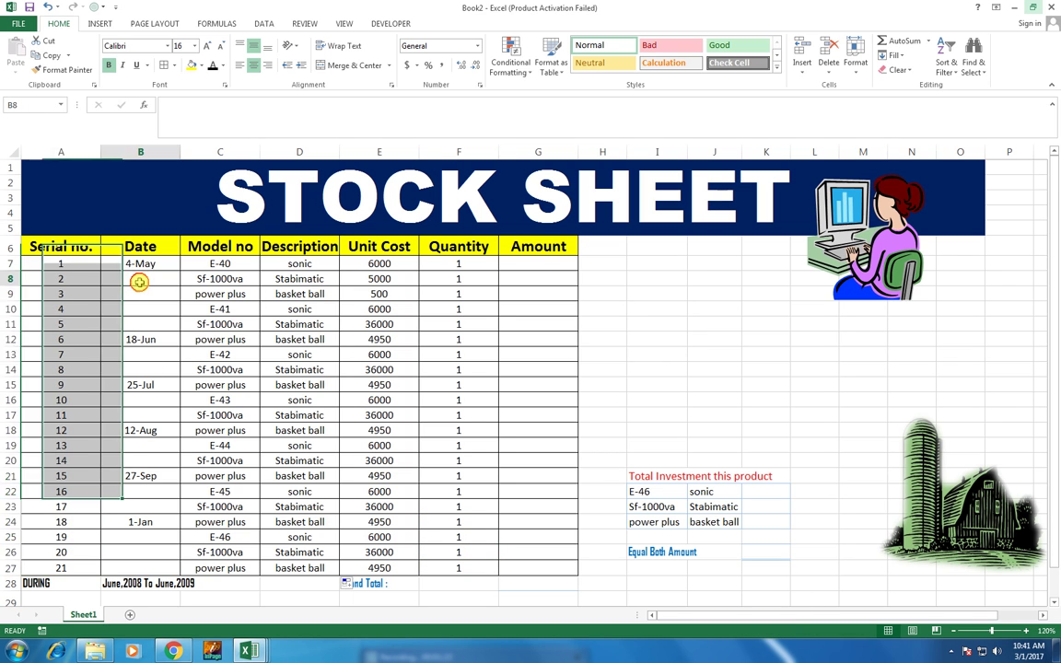
drag(214, 266, 213, 562)
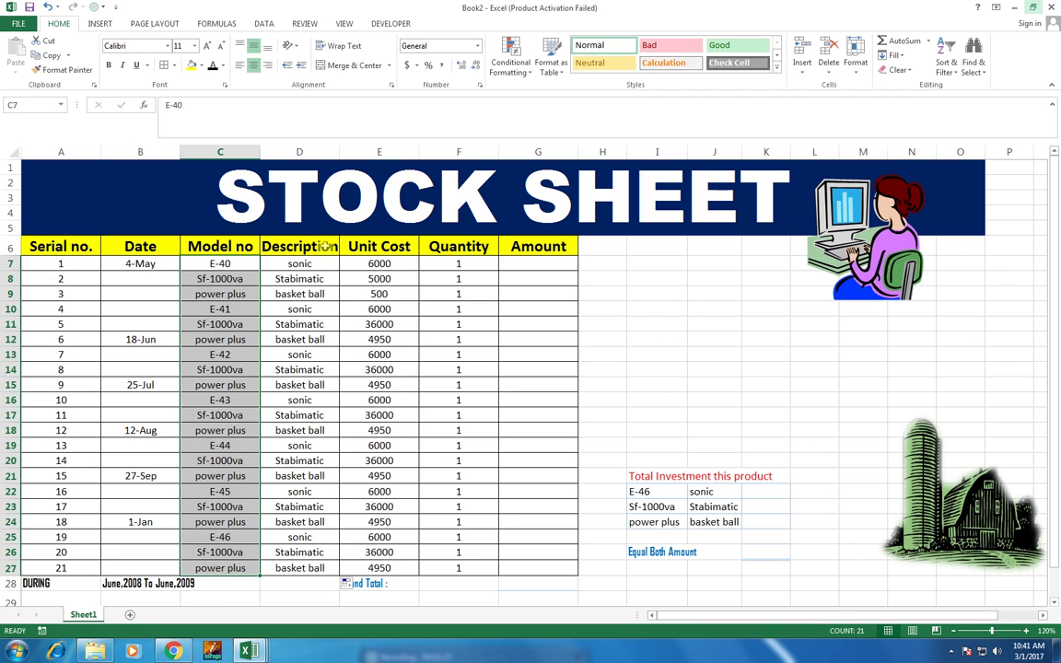
drag(299, 263, 312, 396)
drag(379, 263, 378, 460)
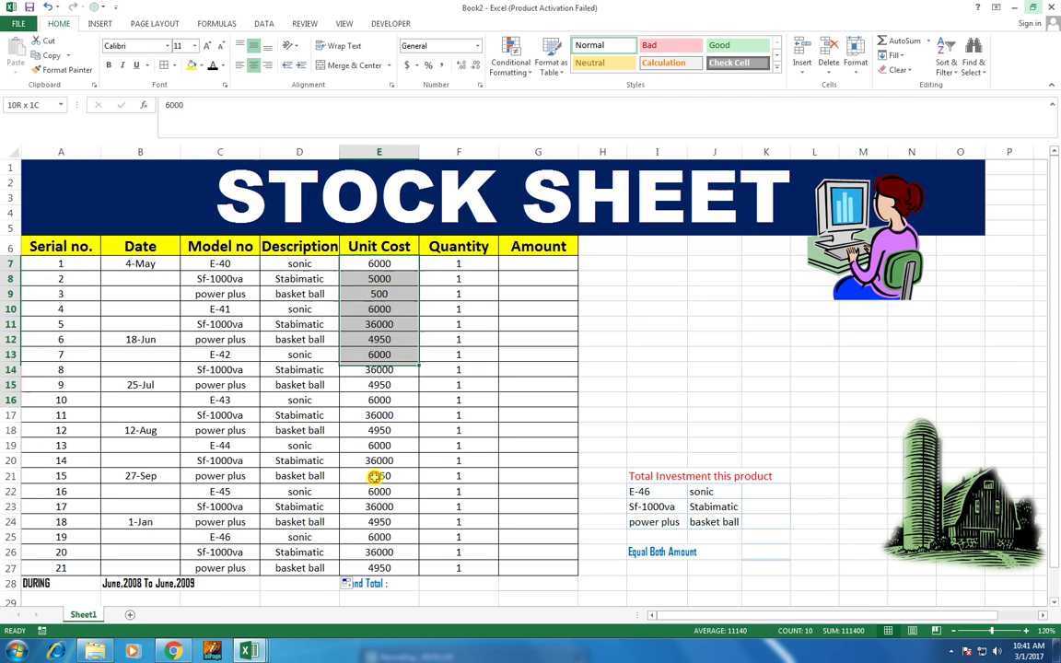
drag(458, 263, 434, 445)
drag(538, 246, 538, 446)
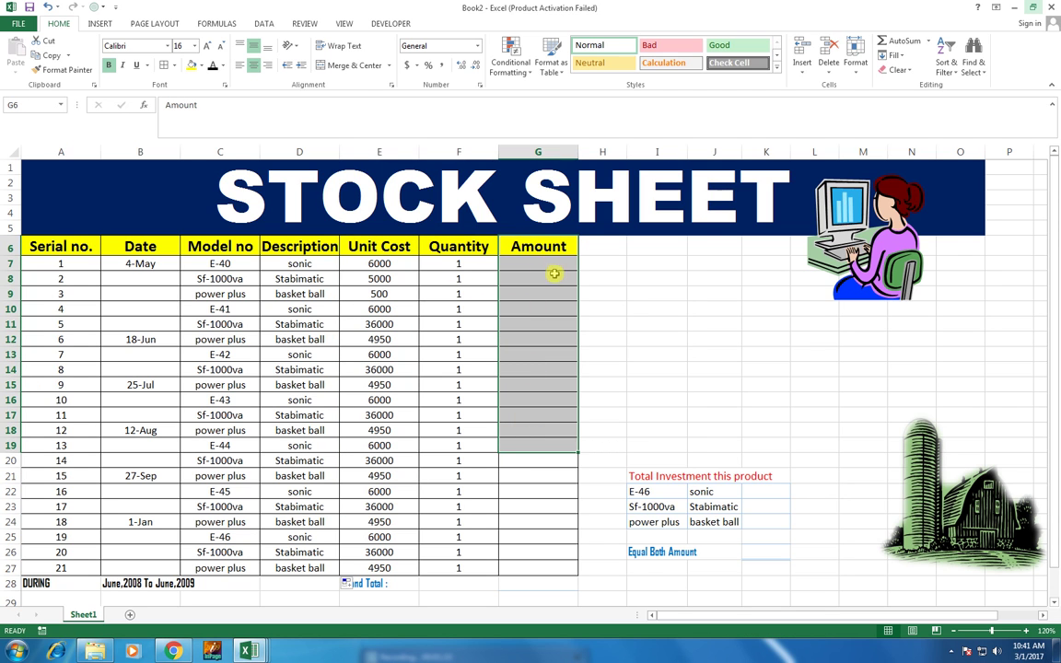
click(533, 267)
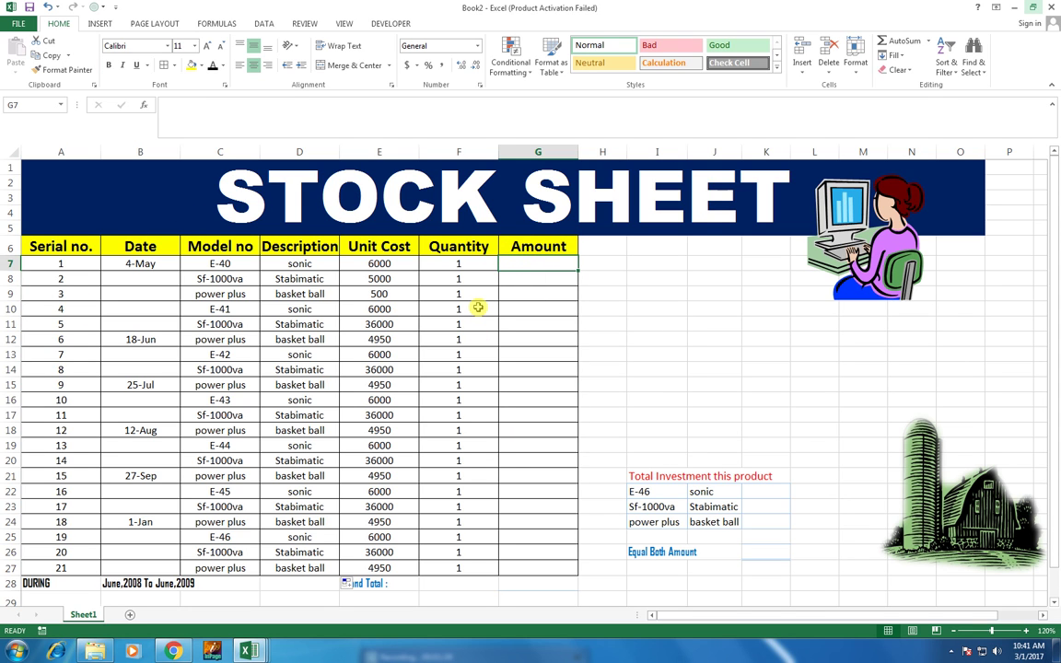
Step: Enter =E7*F7 in G7 so the first item's amount shows 6000
text(=)
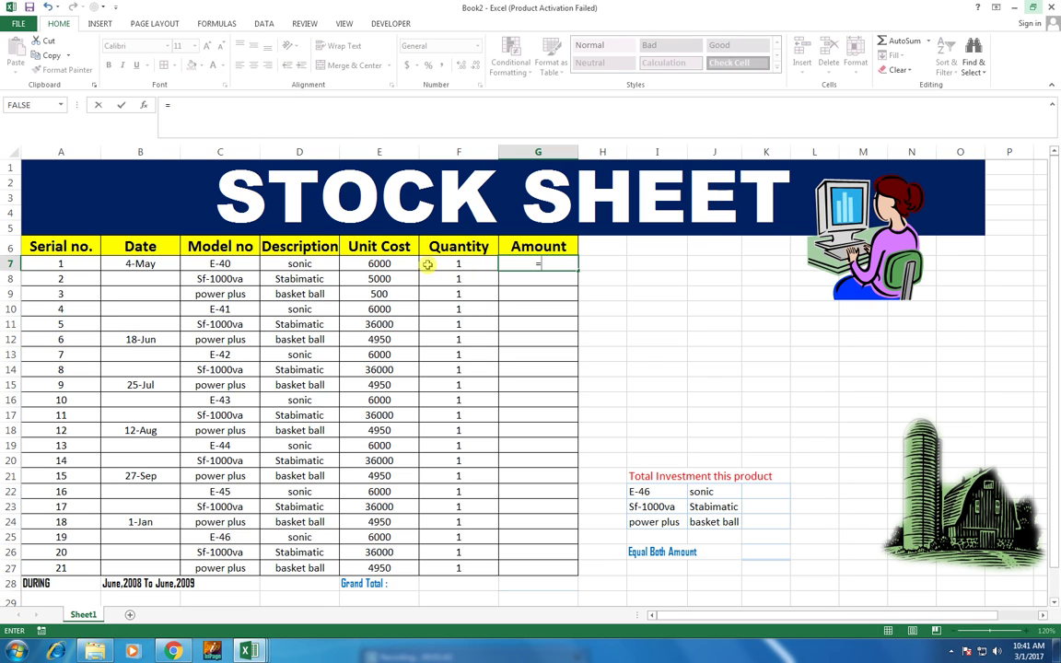
click(380, 264)
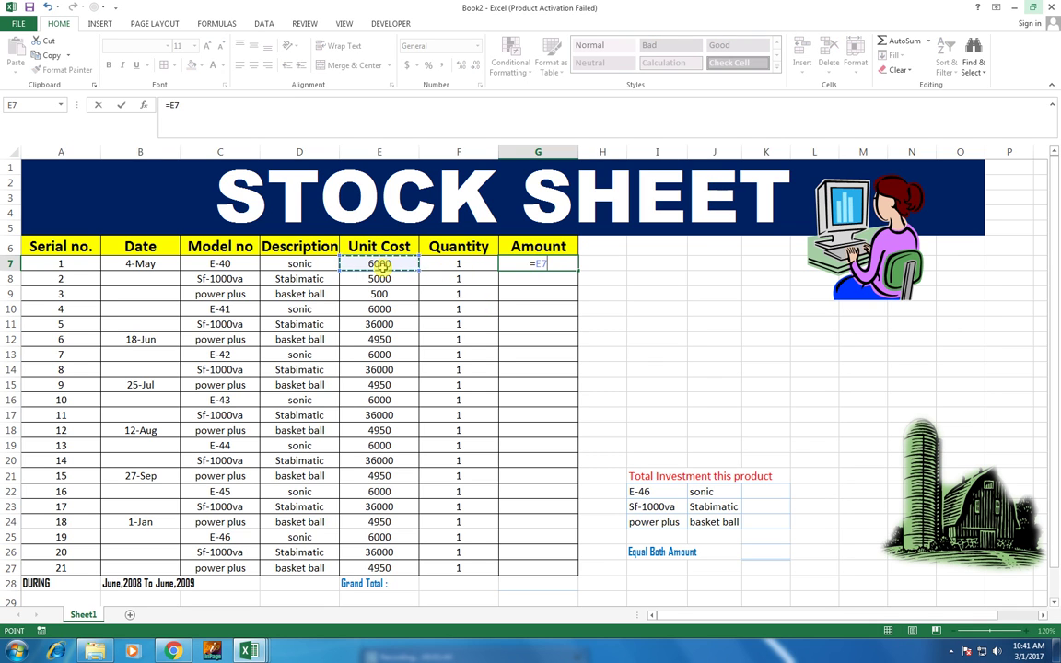
text(*)
click(488, 265)
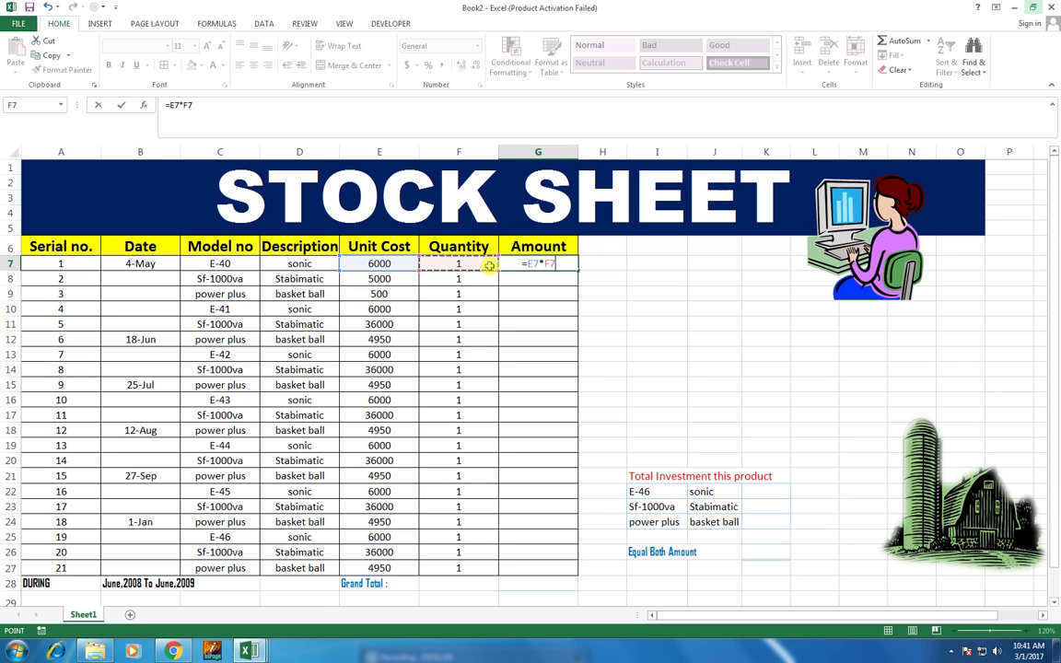
key(ctrl+Return)
key(Return)
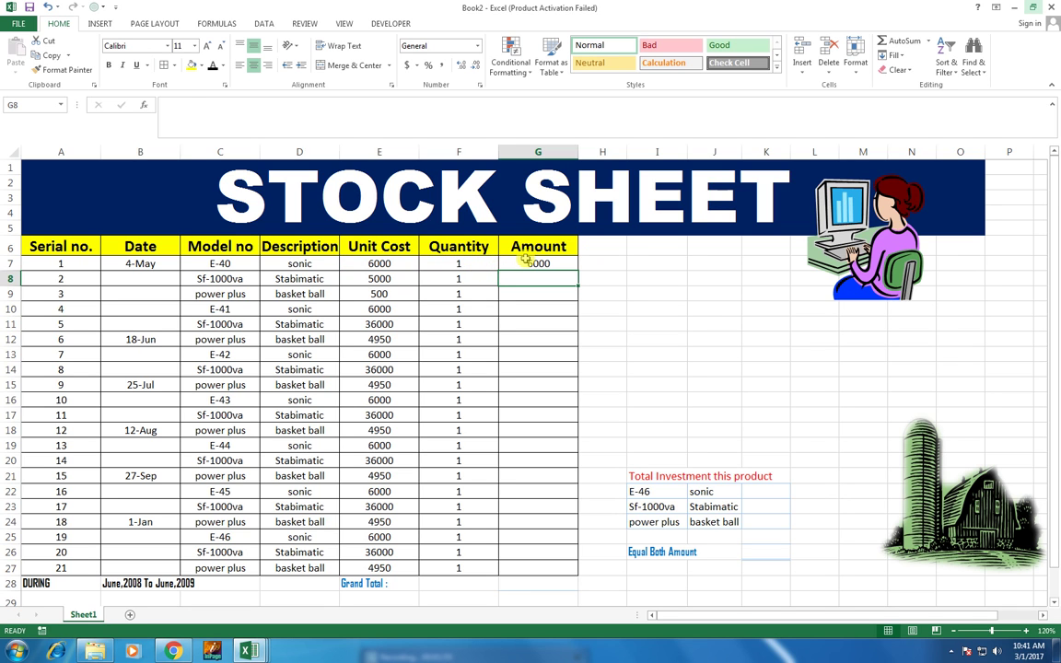
click(534, 264)
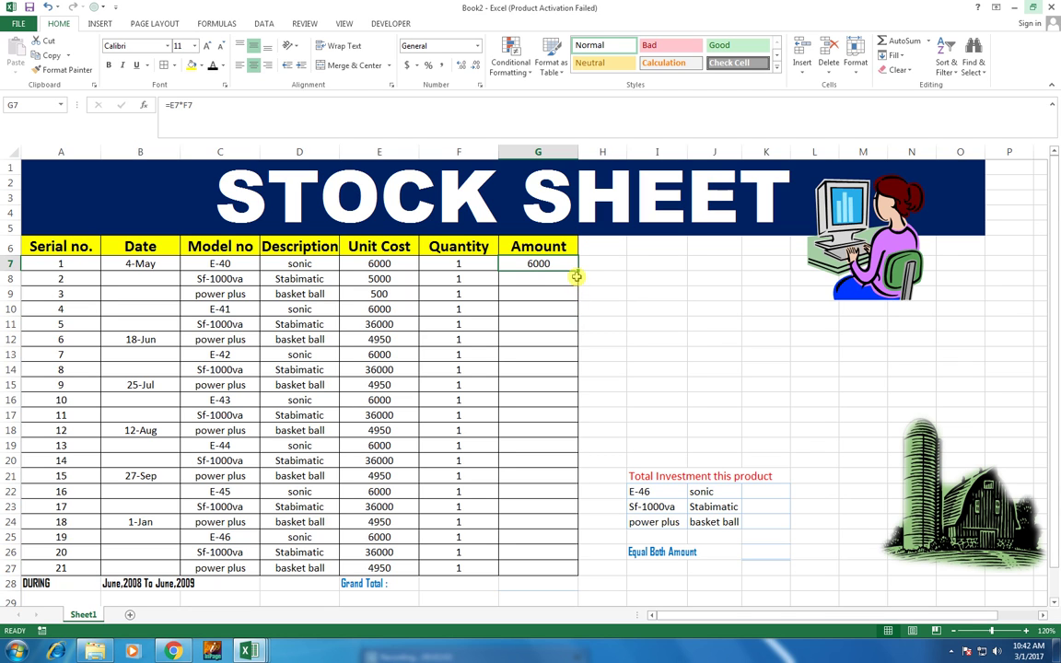
Step: Copy the =E7*F7 formula down G7:G27 with Ctrl+D so every row shows its amount
drag(577, 271, 572, 391)
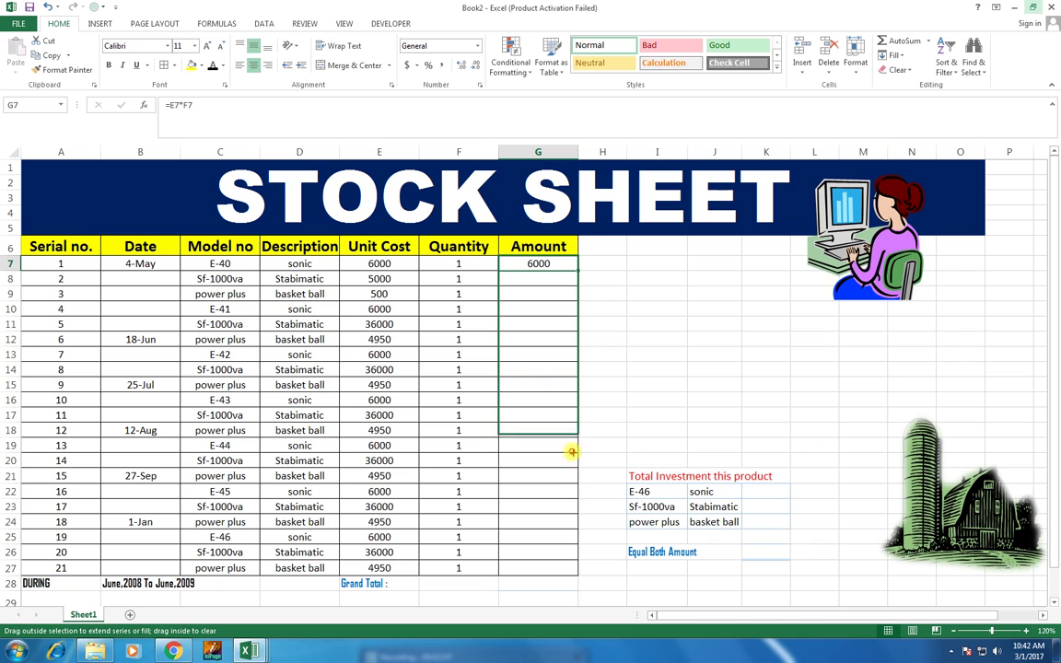
drag(572, 390, 567, 576)
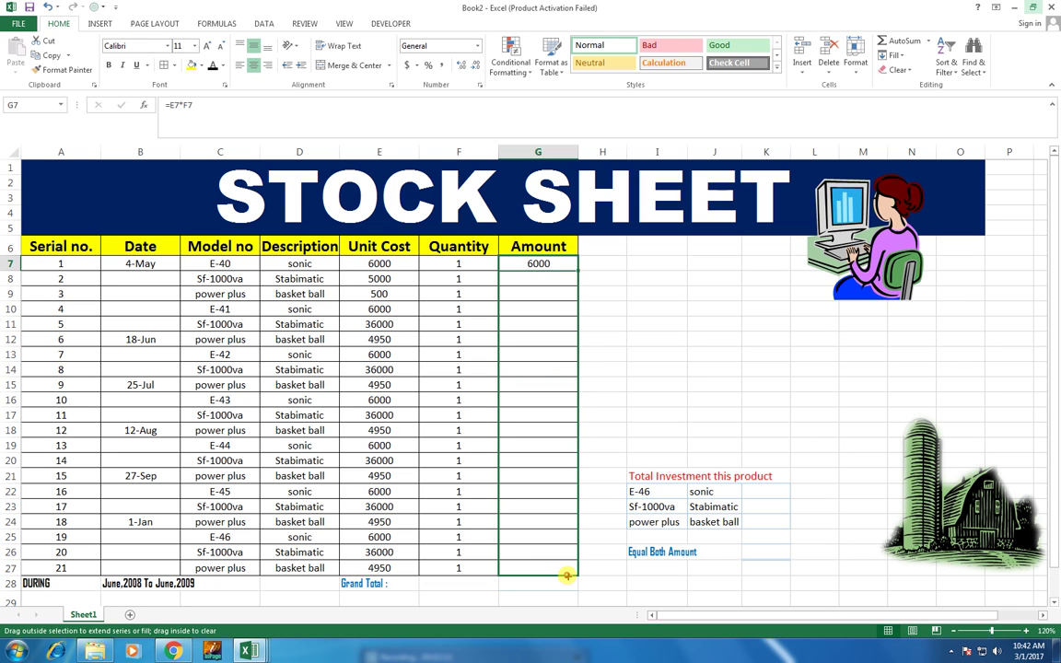
drag(567, 575, 566, 575)
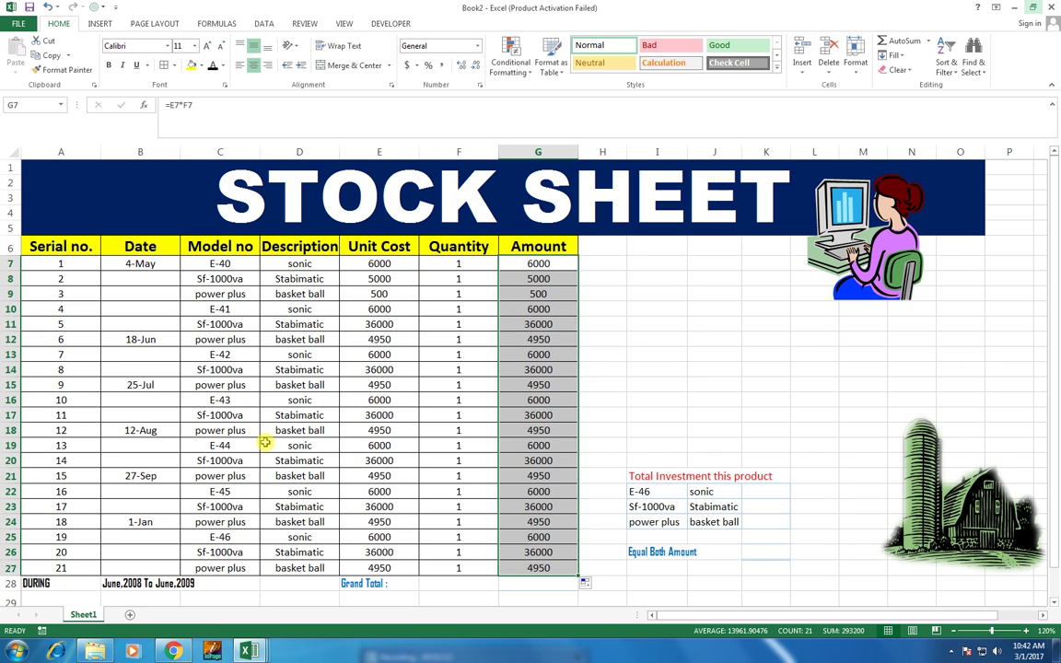
key(ctrl+z)
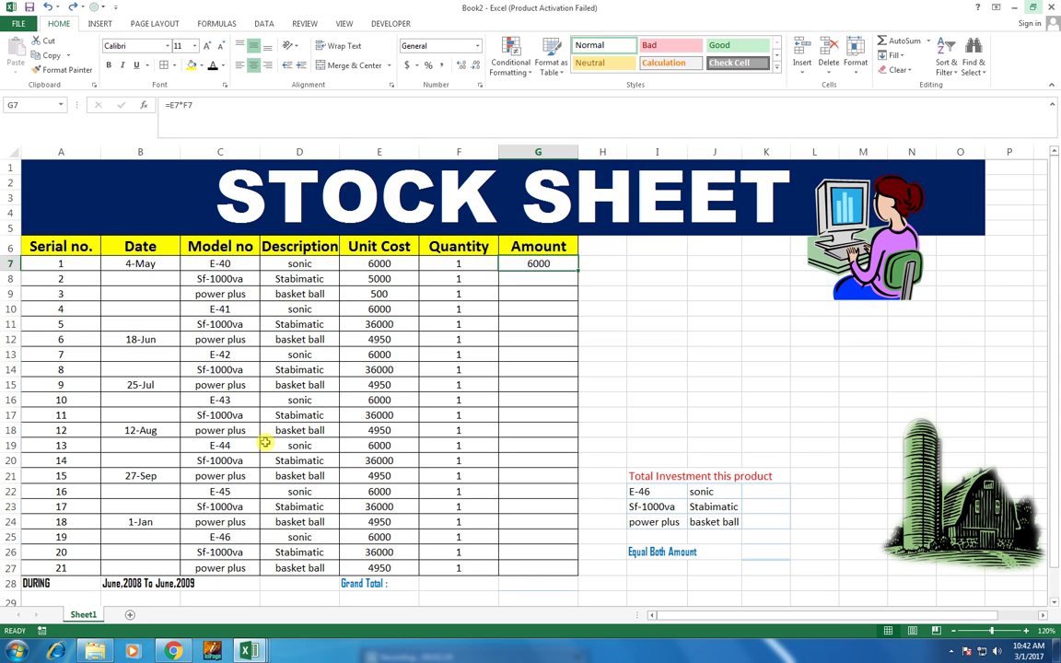
mouse_move(538, 264)
mouse_down()
mouse_move(538, 567)
mouse_move(538, 263)
mouse_up()
drag(538, 263, 538, 443)
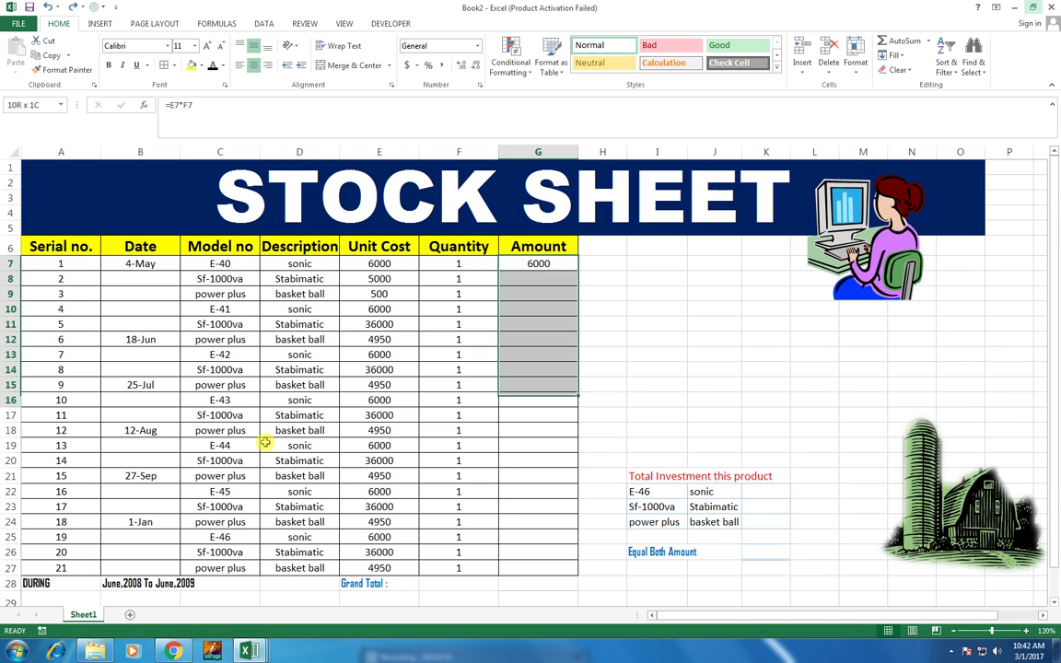
key(shift+Down)
key(shift+Down)
key(shift+Down)
key(shift+Down)
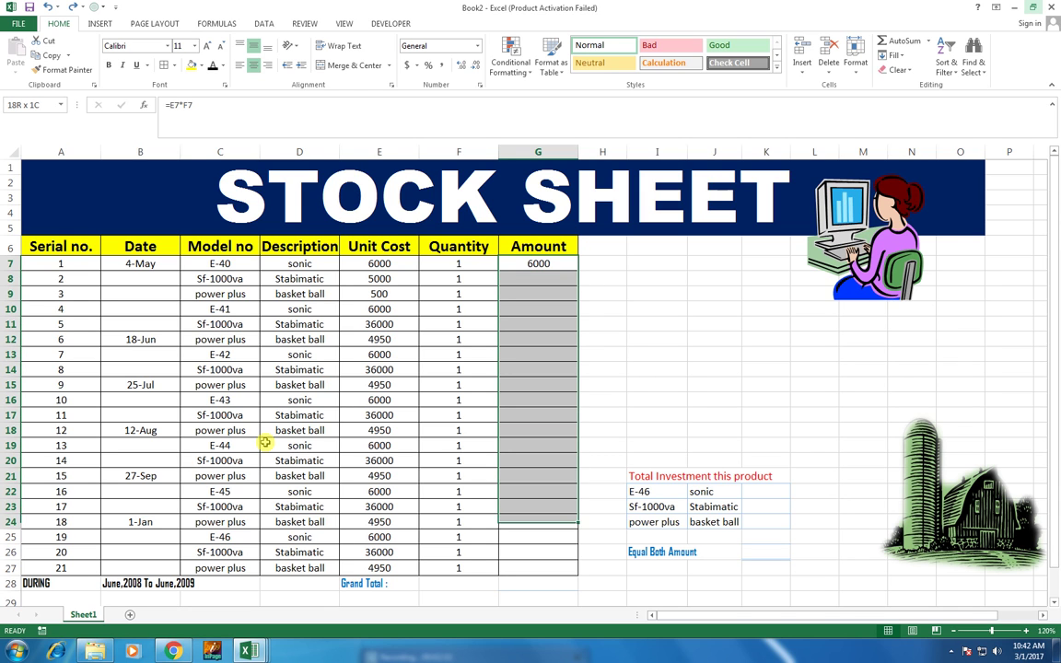
key(shift+Down)
key(shift+Down)
key(shift+Down)
key(shift+Down)
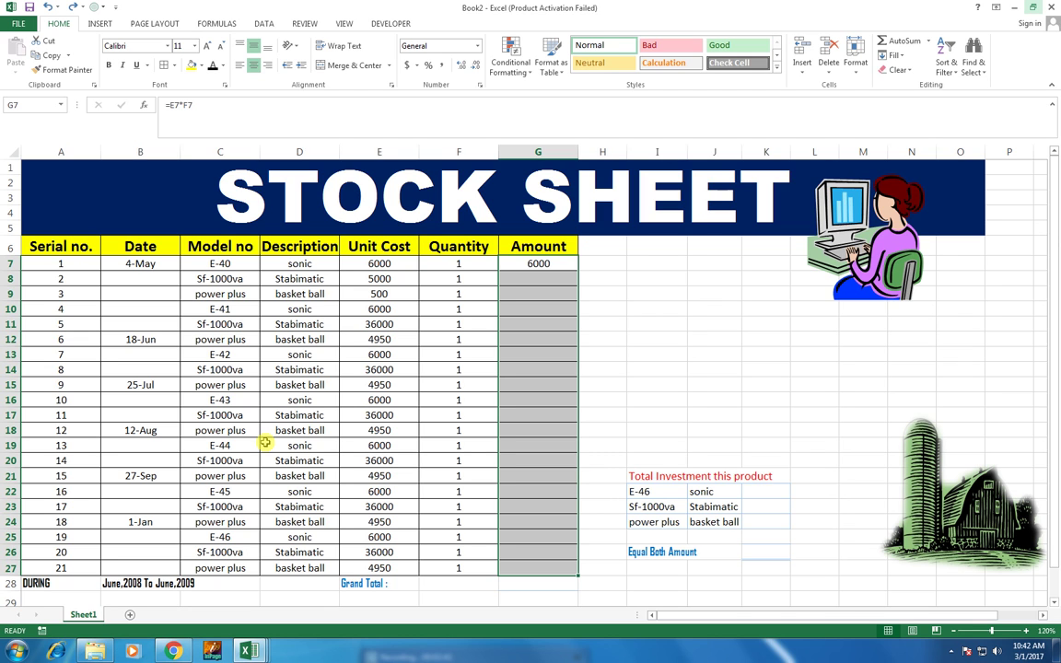
key(ctrl+d)
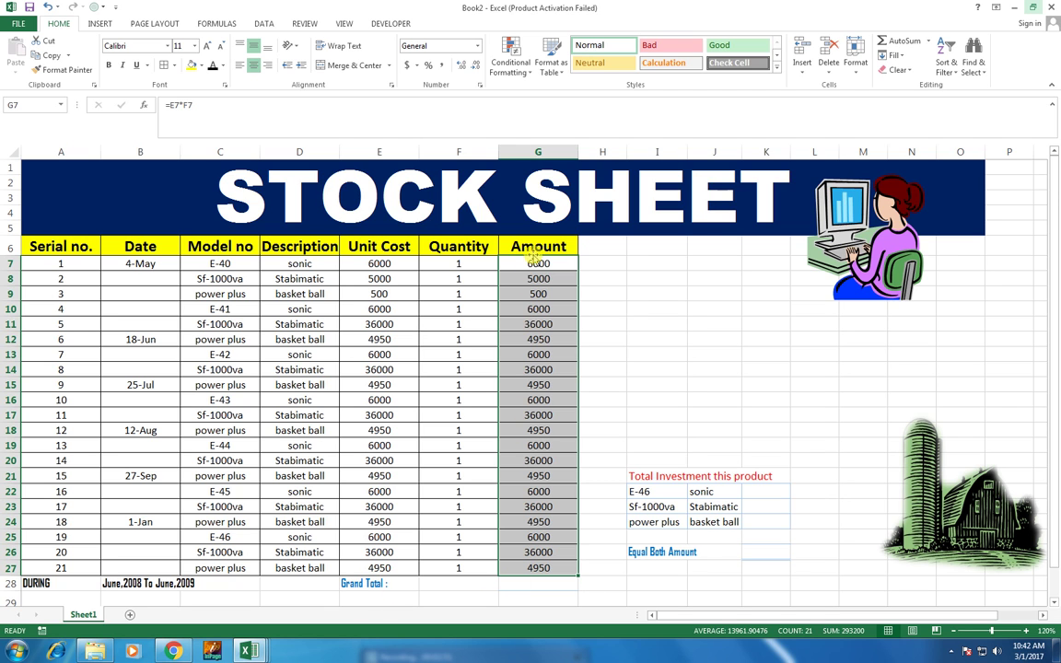
click(538, 583)
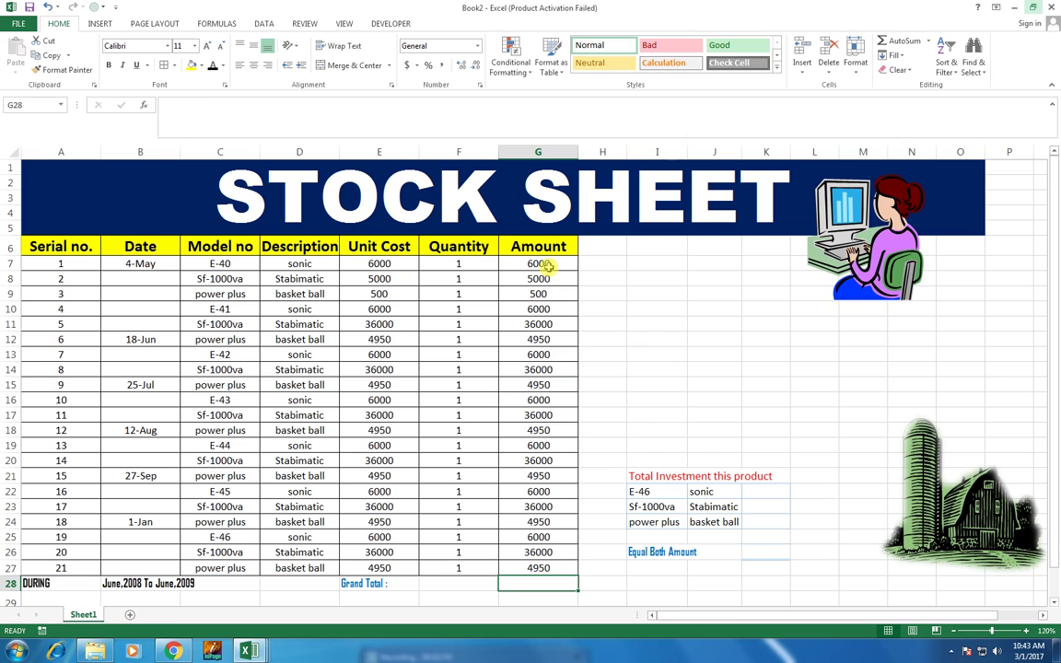
drag(545, 264, 540, 568)
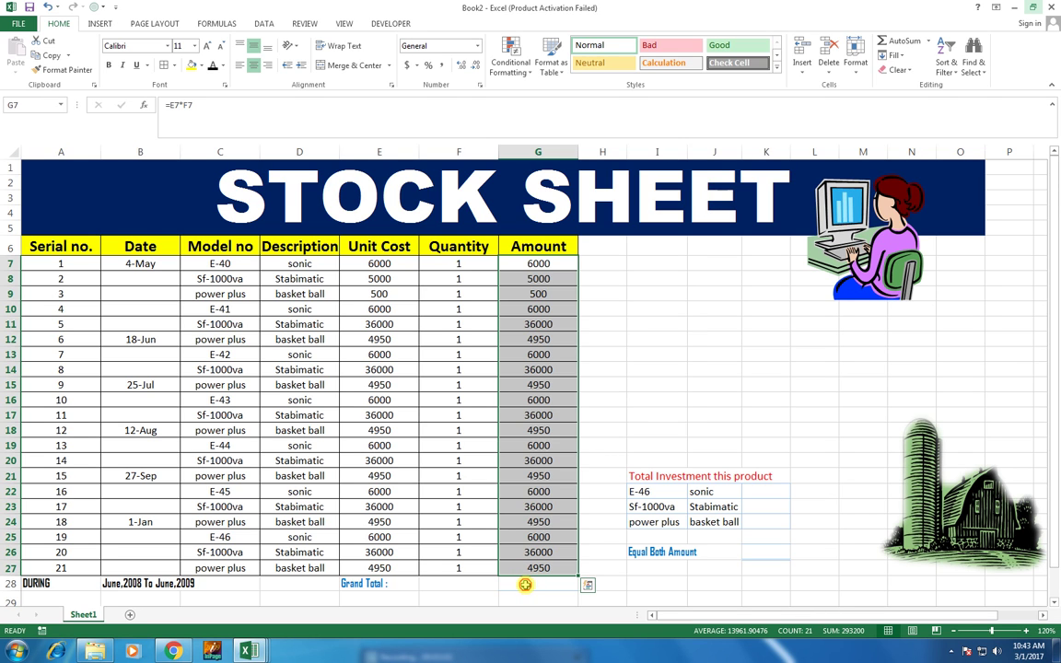
click(525, 585)
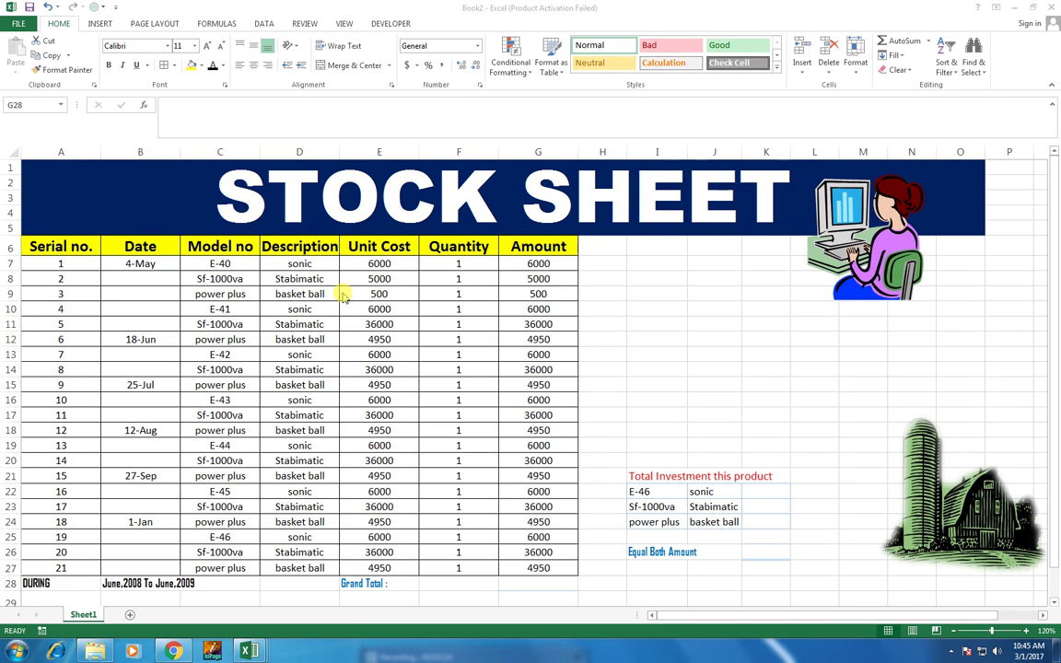
Step: AutoSum G7:G27 into G28 for a Grand Total of 293200
click(520, 585)
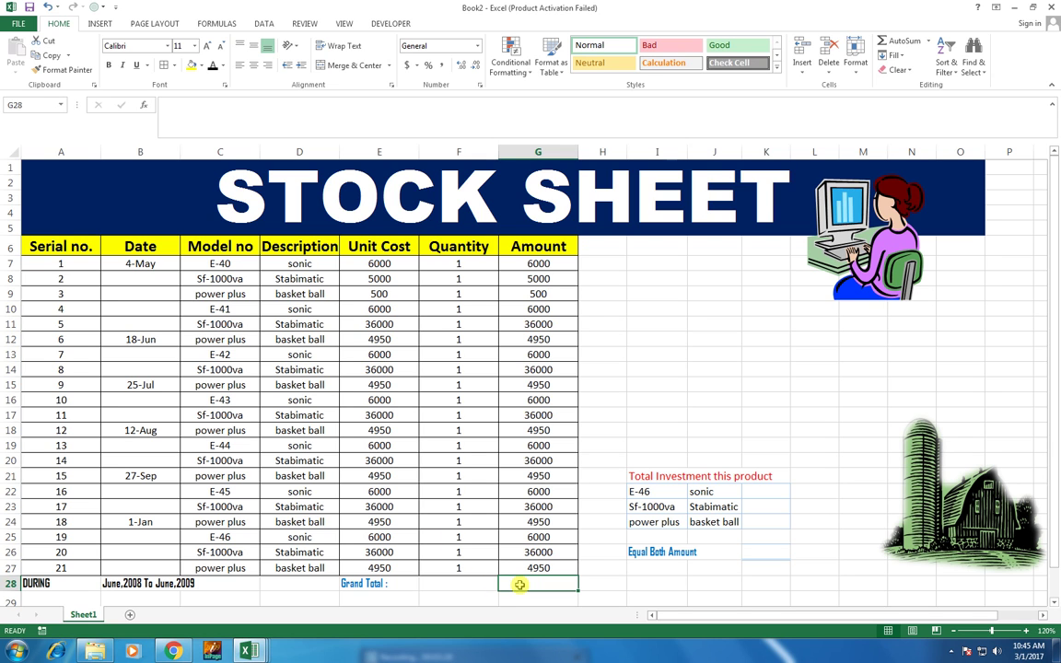
key(alt+equal)
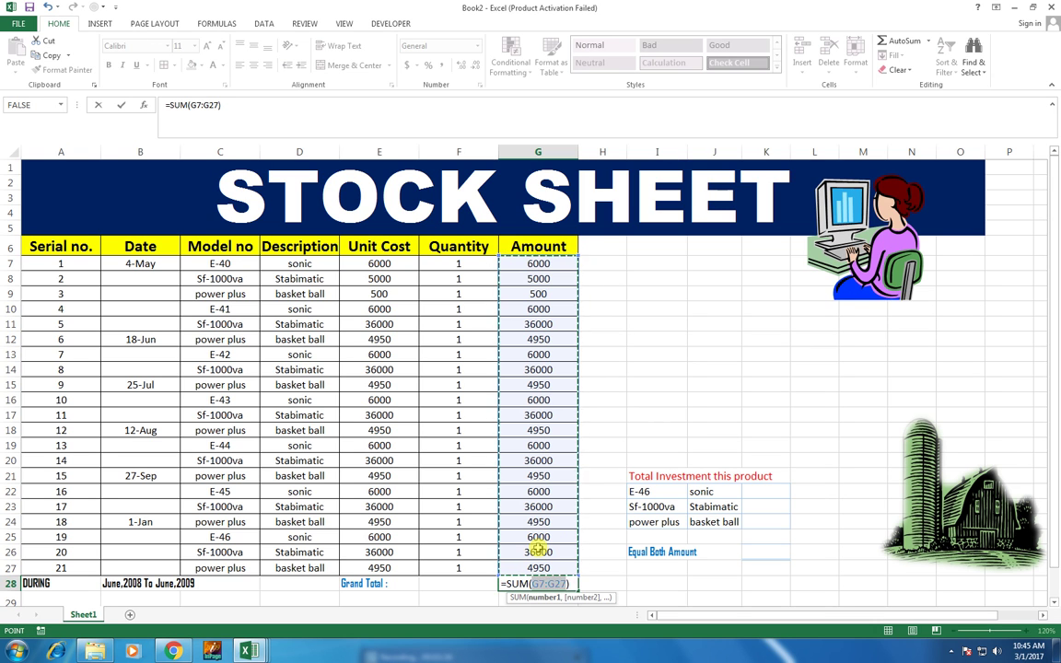
key(Return)
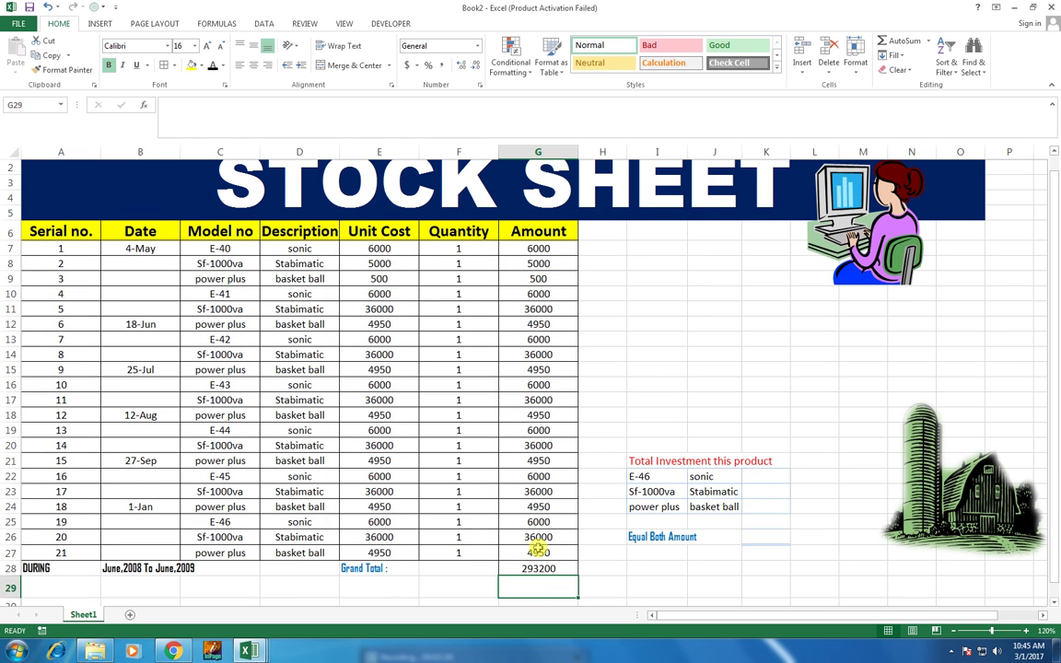
Step: Point out the sonic entries in D7 and D10 of the Description column
scroll(538, 549, up, 1)
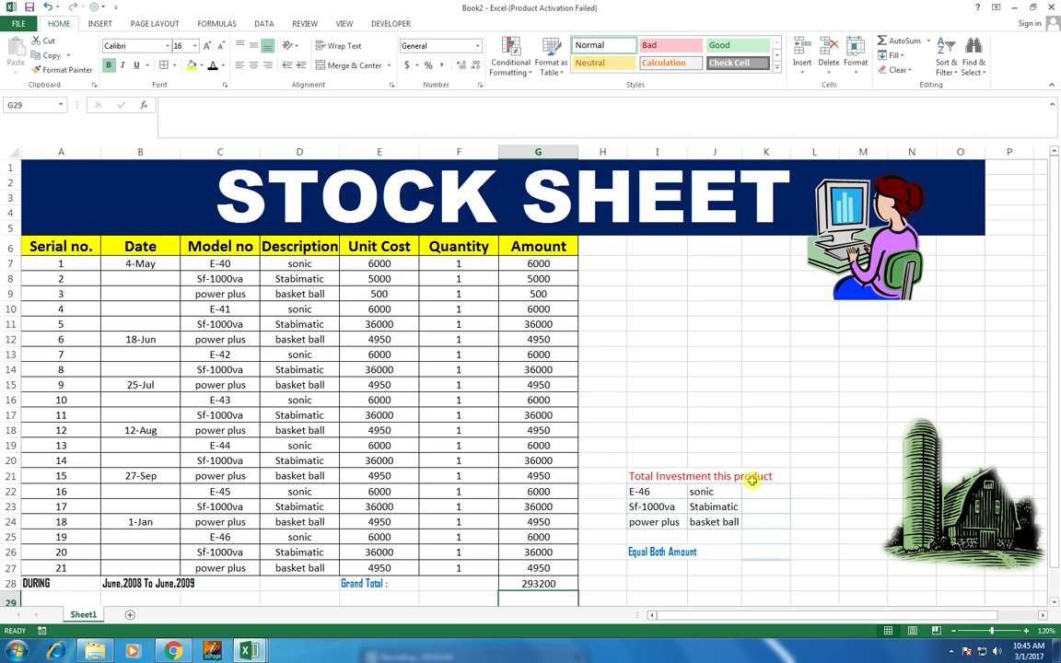
click(300, 263)
click(299, 309)
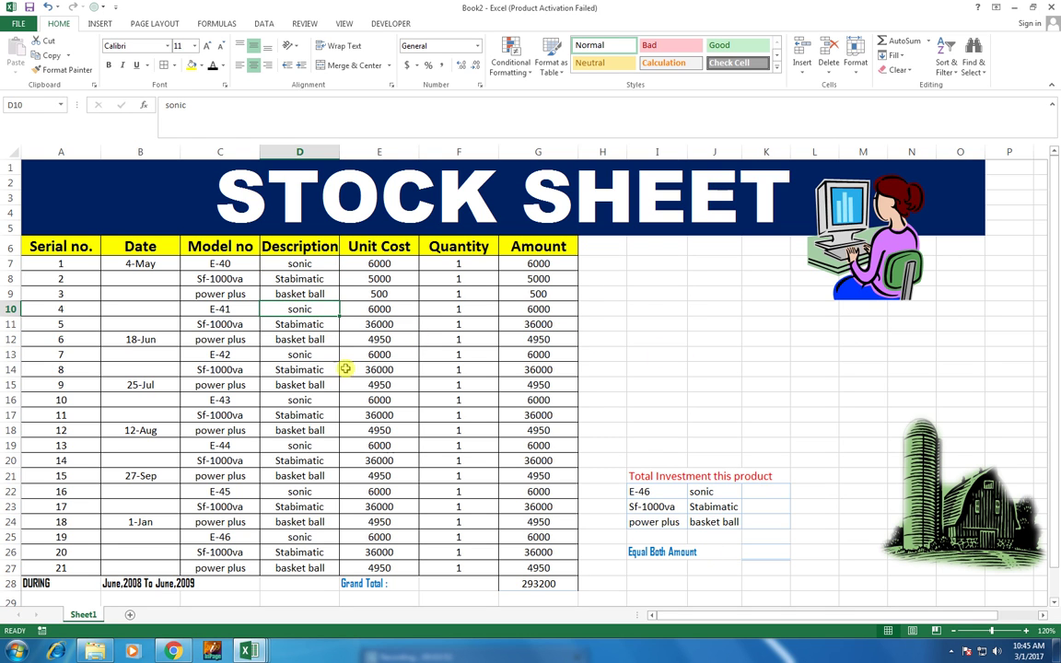
click(281, 264)
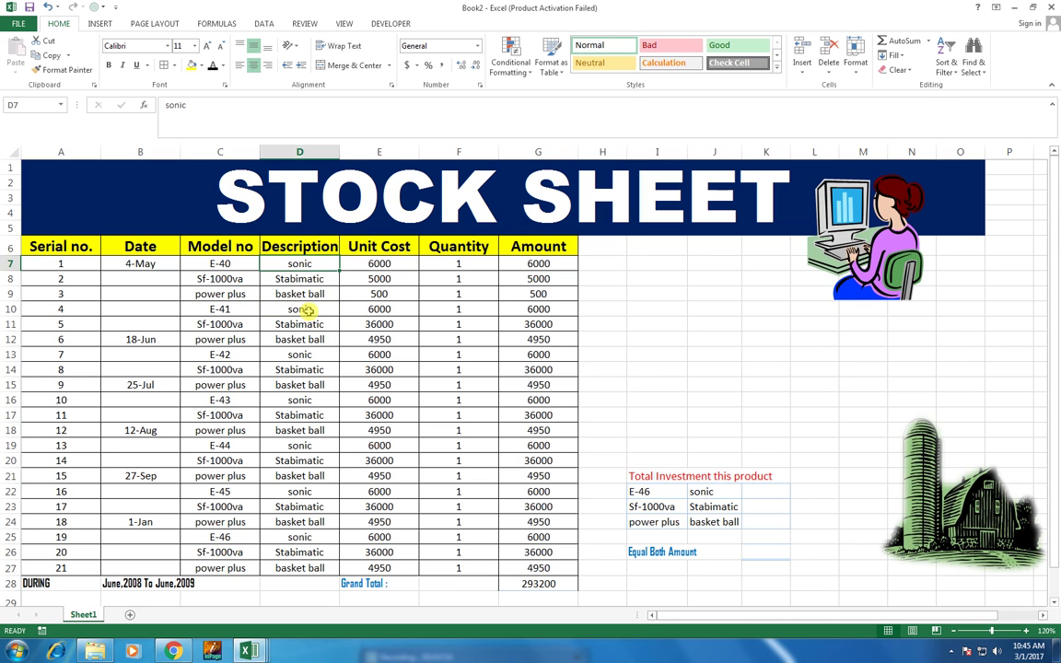
click(306, 310)
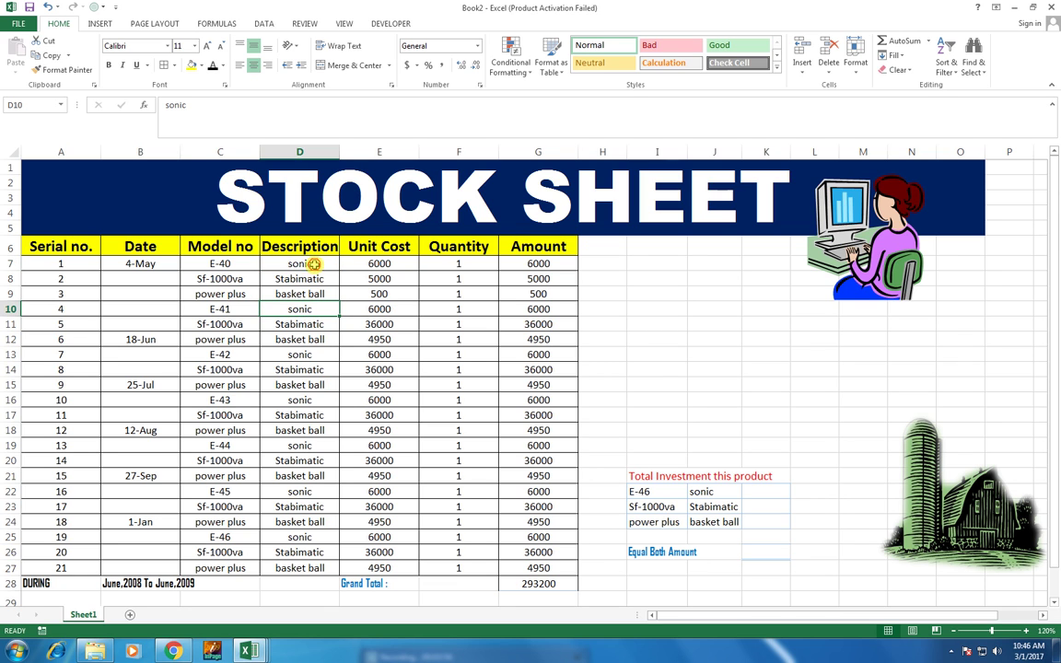
click(281, 355)
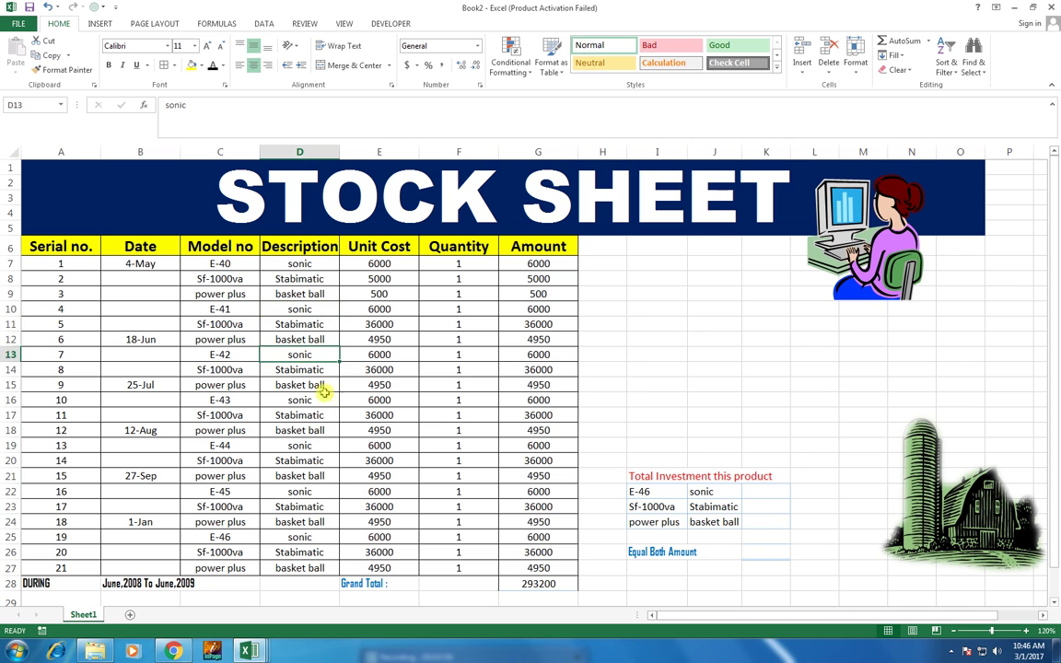
click(263, 414)
click(291, 265)
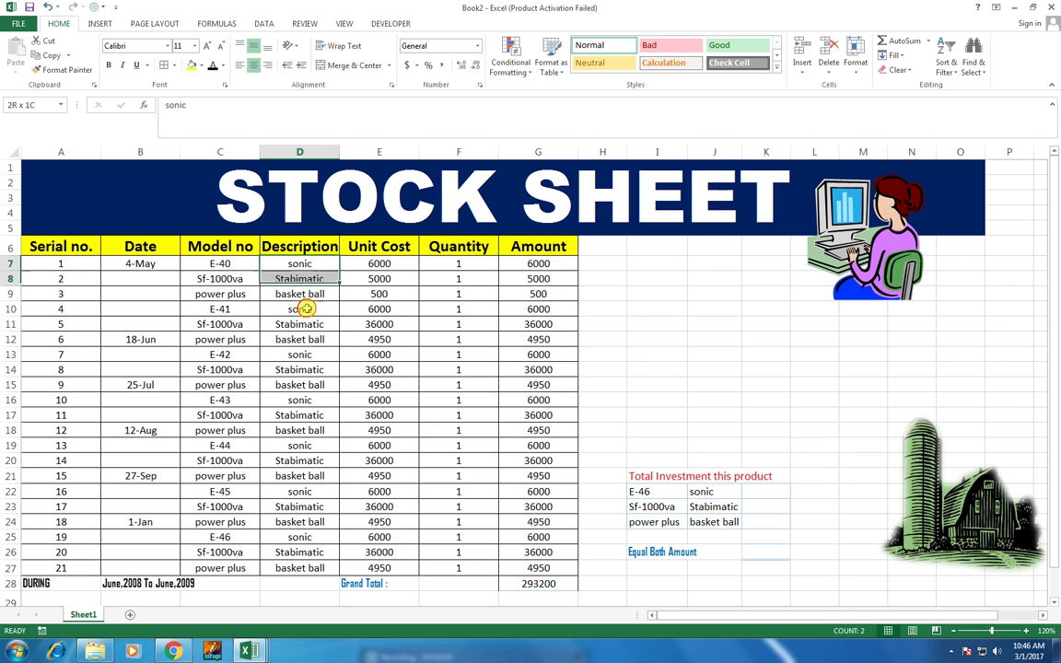
drag(306, 278, 308, 560)
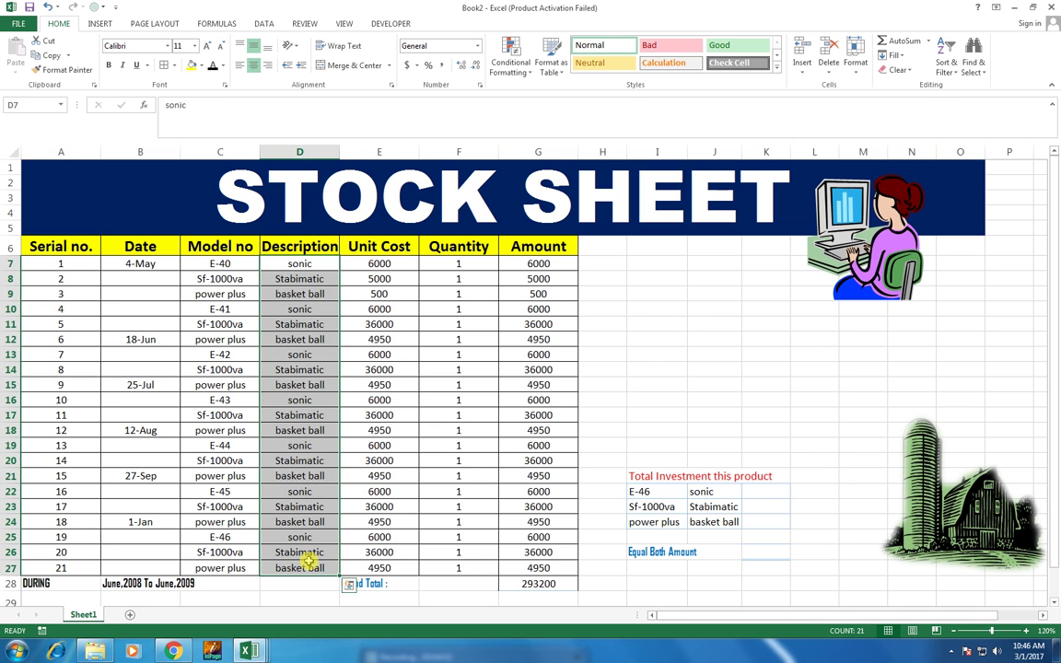
click(744, 492)
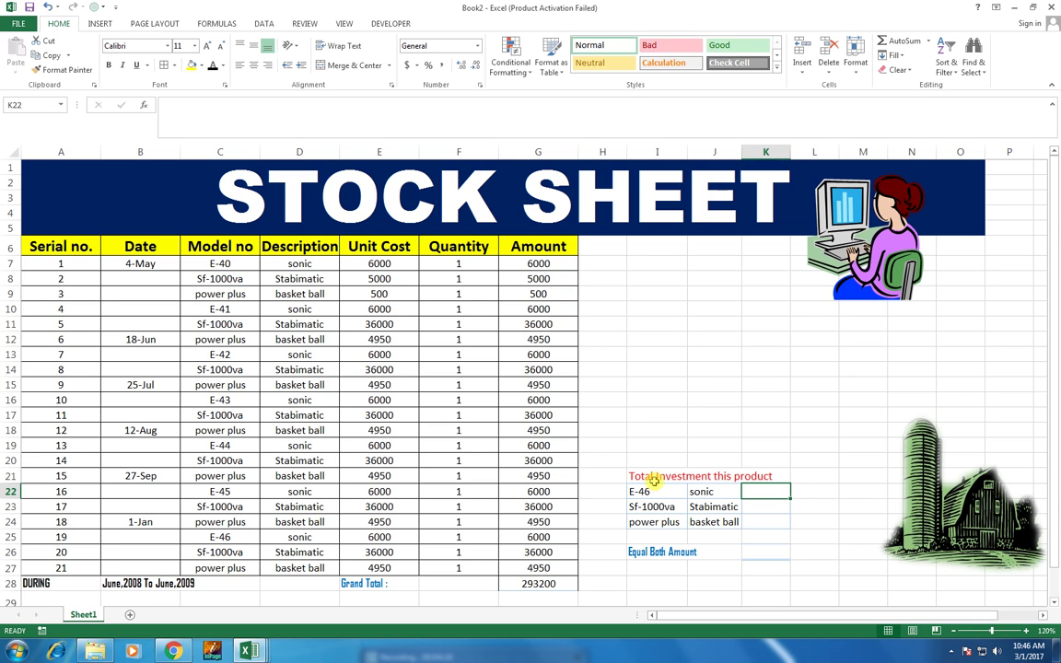
Step: Start =sumif( in K22 with D7:D27 as the criteria range
text(=s)
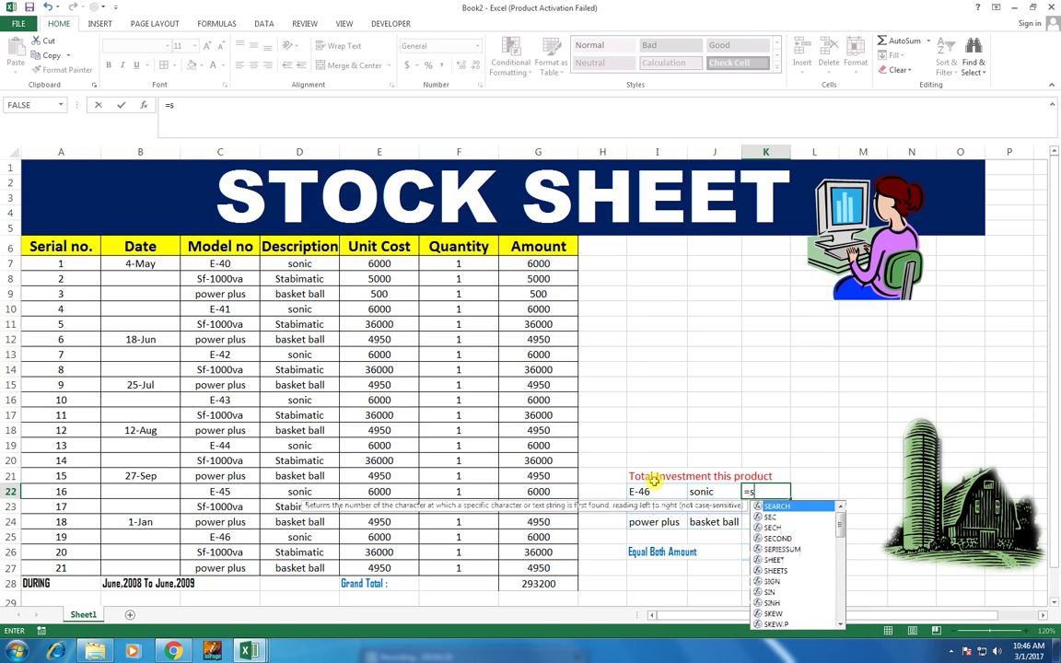
text(umif)
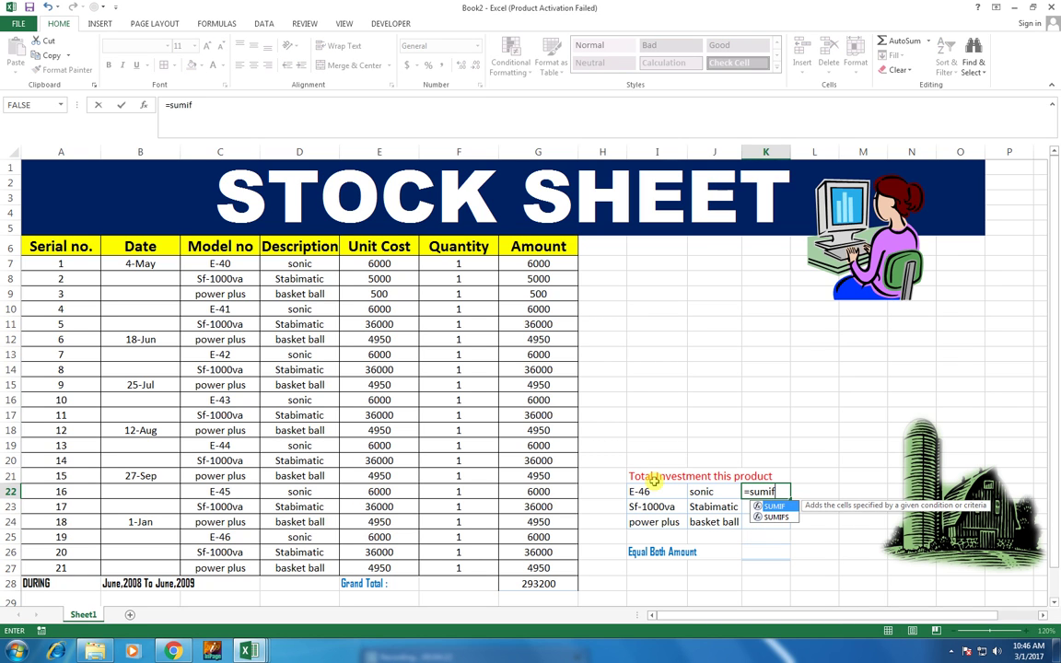
text(()
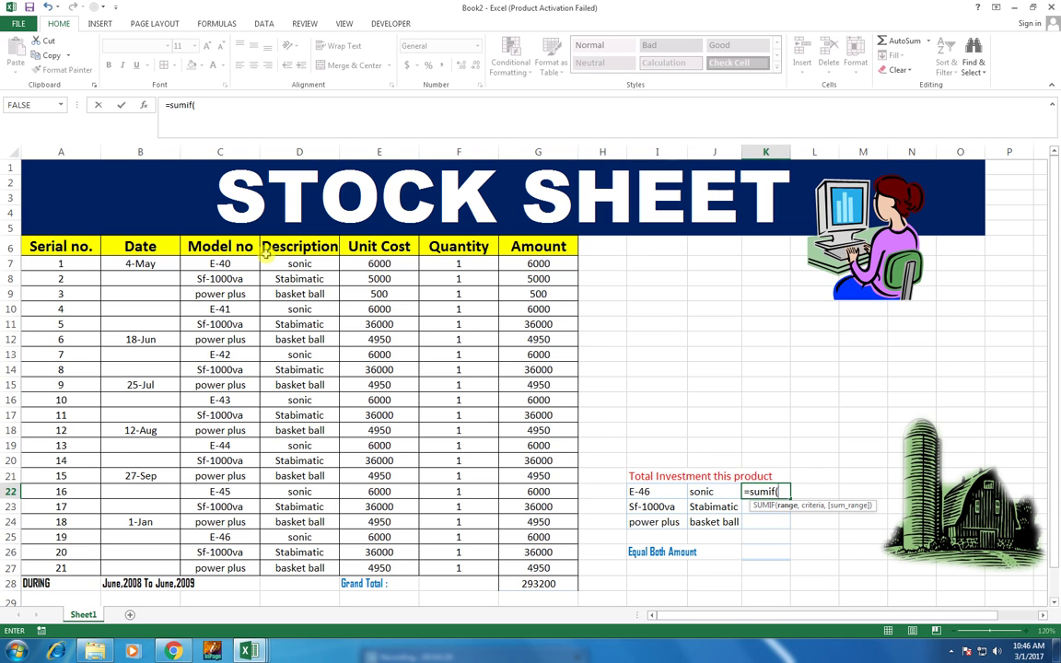
drag(274, 263, 285, 566)
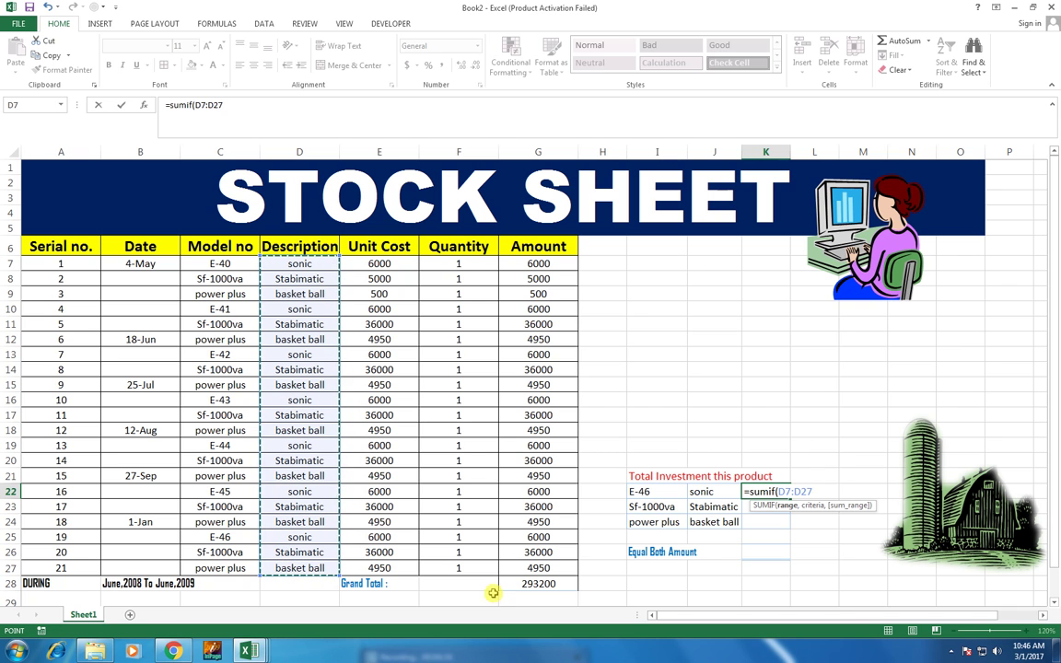
text(,)
text(,)
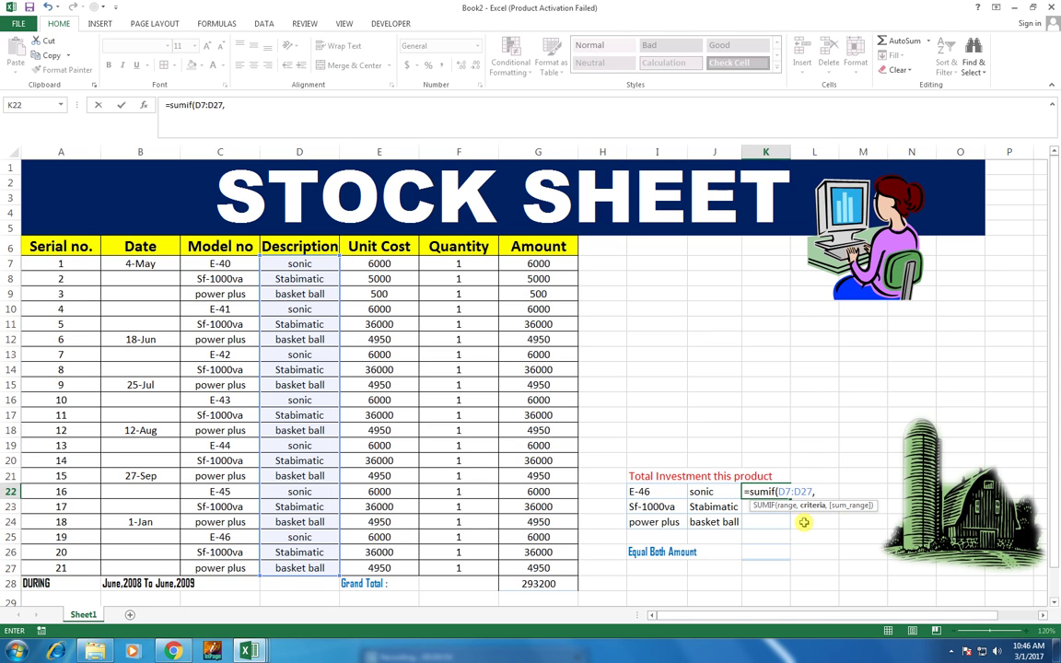
Step: Complete K22 as =SUMIF(D7:D27,"sonic",G7:G27), giving the sonic total 42000
click(703, 490)
key(BackSpace)
key(BackSpace)
key(BackSpace)
text(sonic)
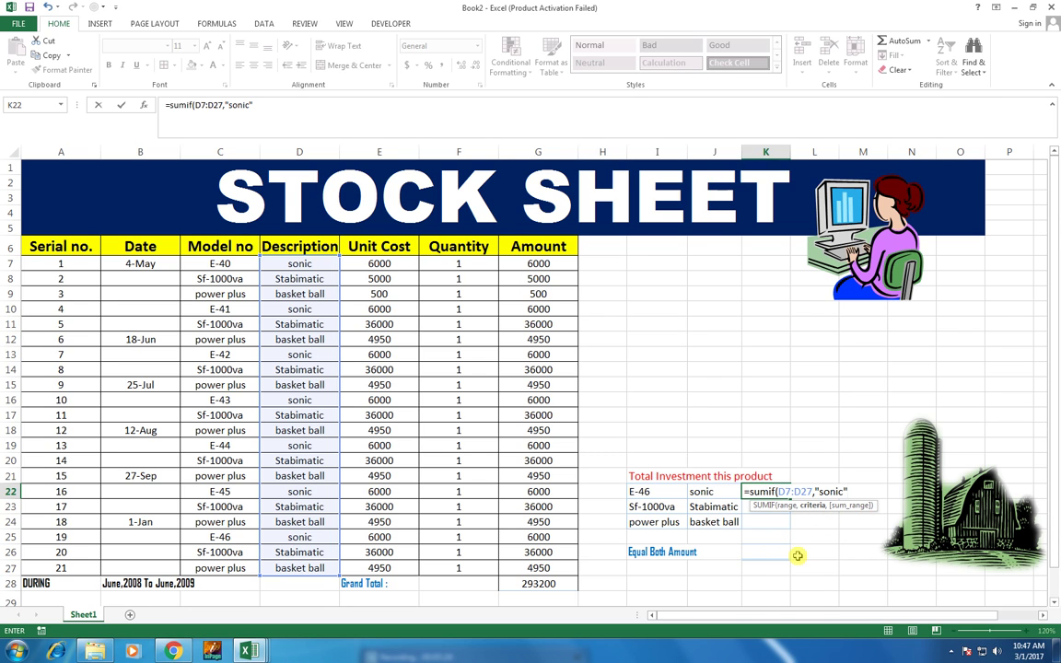
text(,)
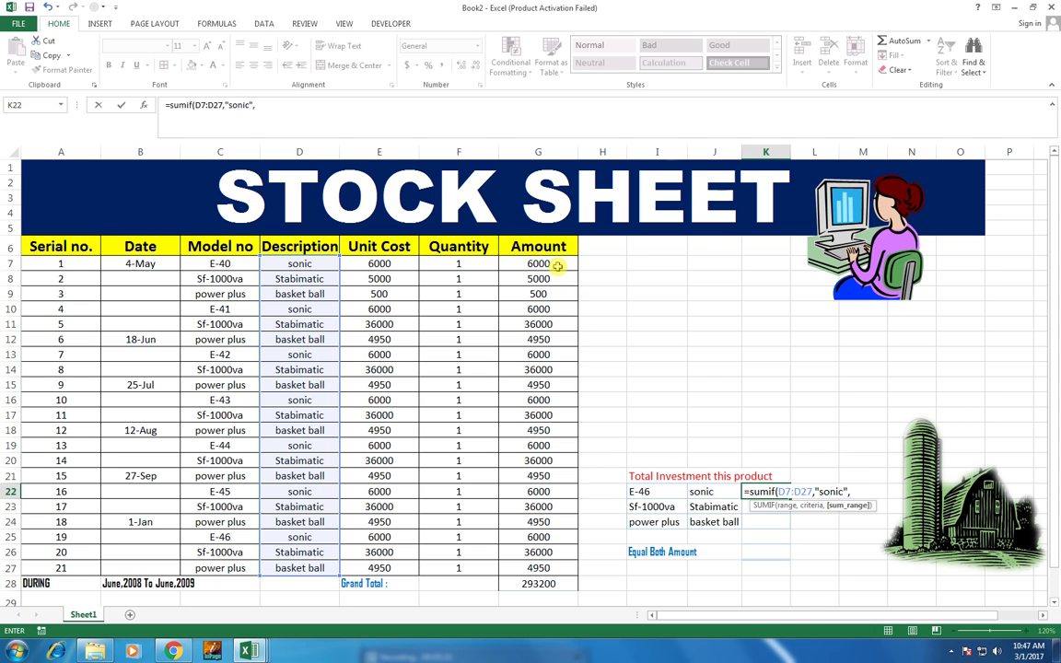
drag(557, 265, 545, 570)
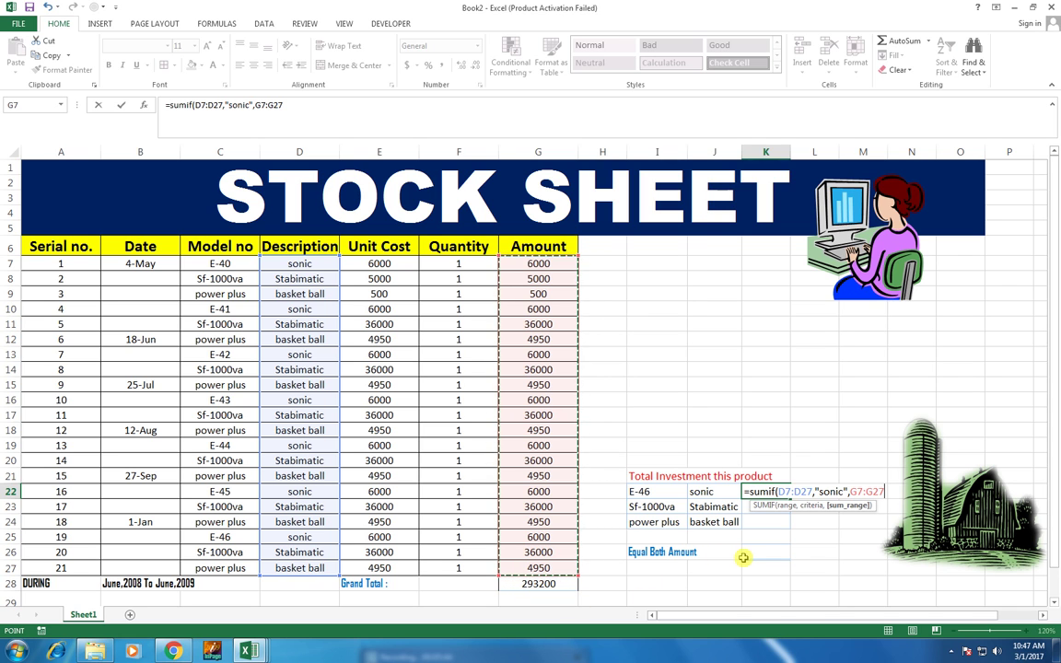
text())
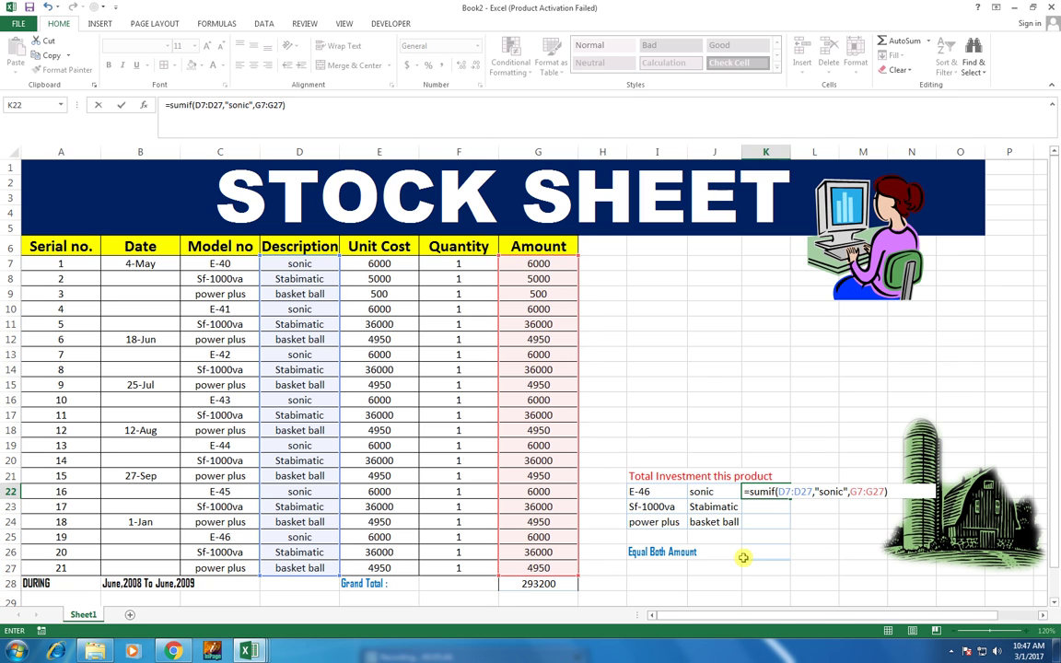
key(Return)
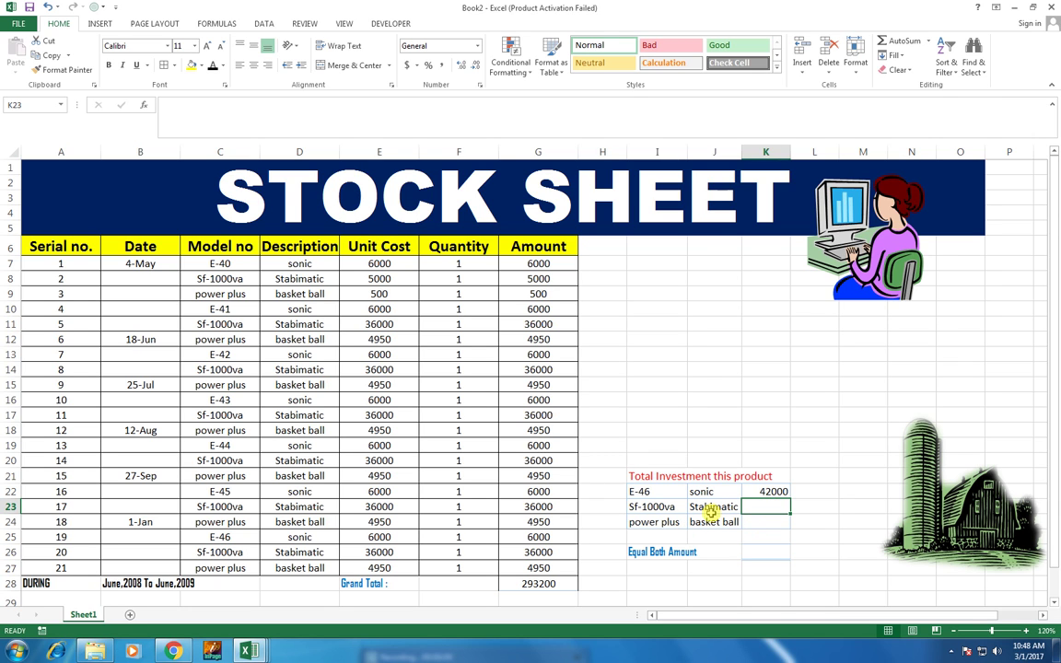
Step: Enter =SUMIF(D7:D27,"stabimatic",G7:G27) in K23 for the Stabimatic investment total
text(=s)
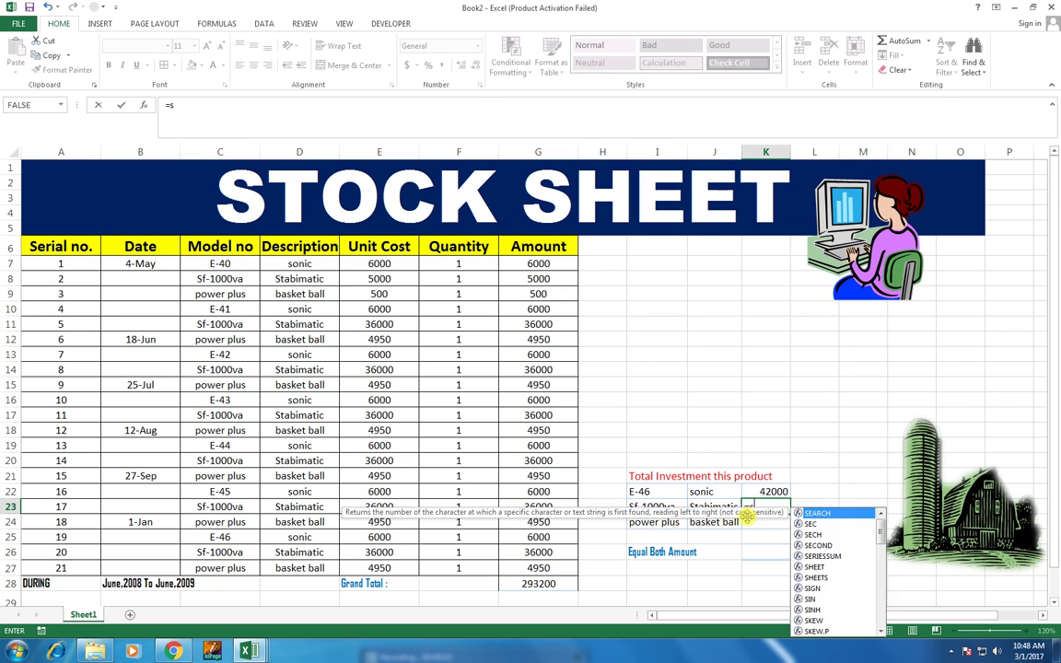
text(umif()
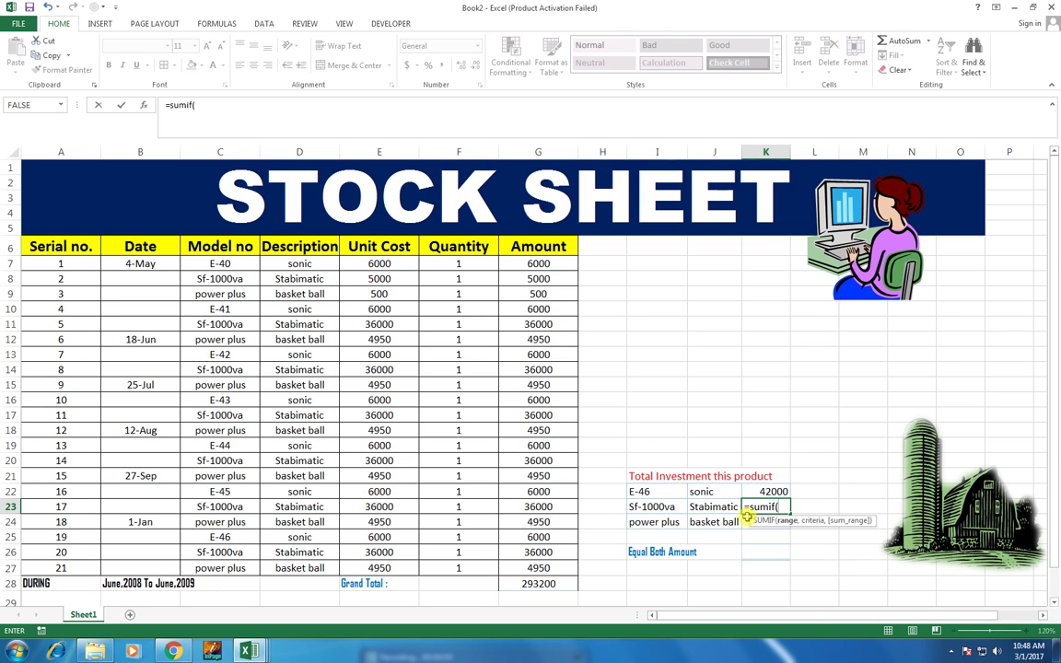
drag(293, 264, 300, 567)
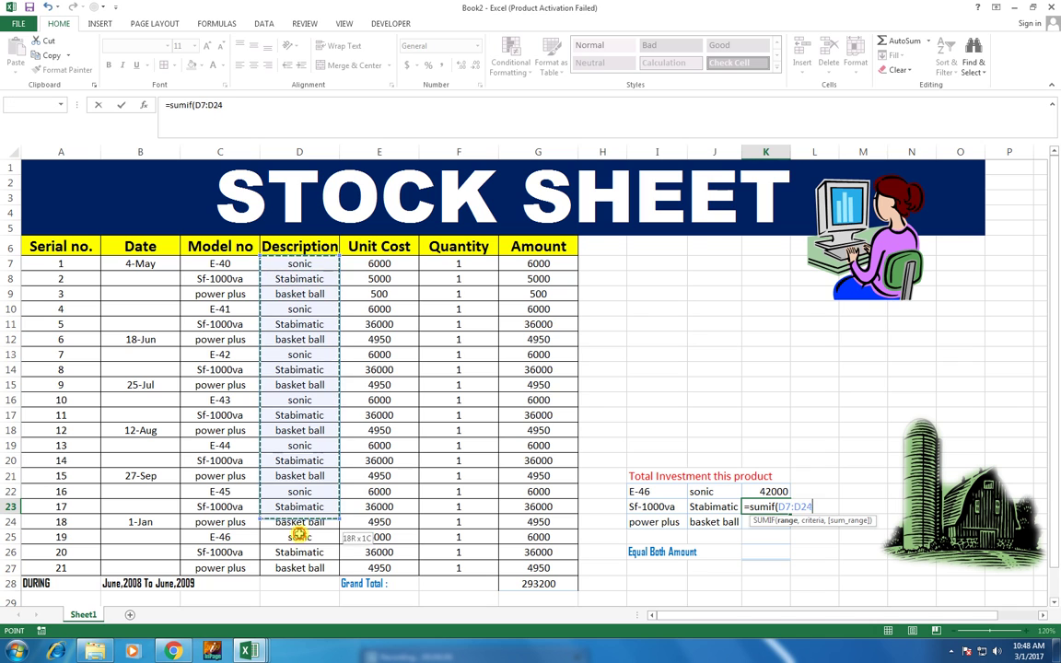
text(,")
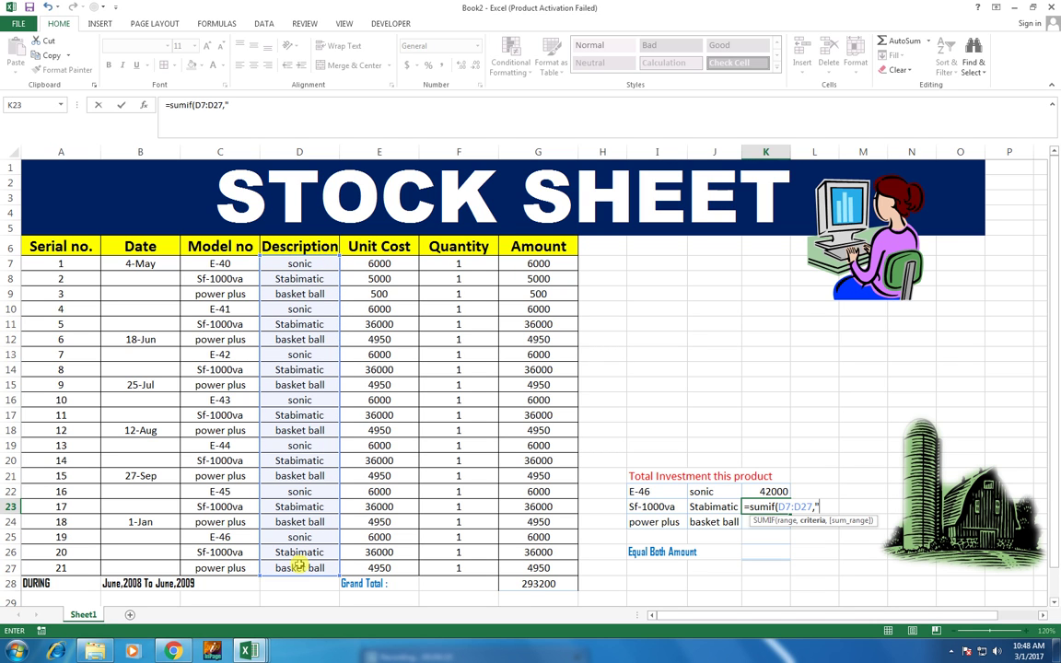
text(stabimatic)
text(",)
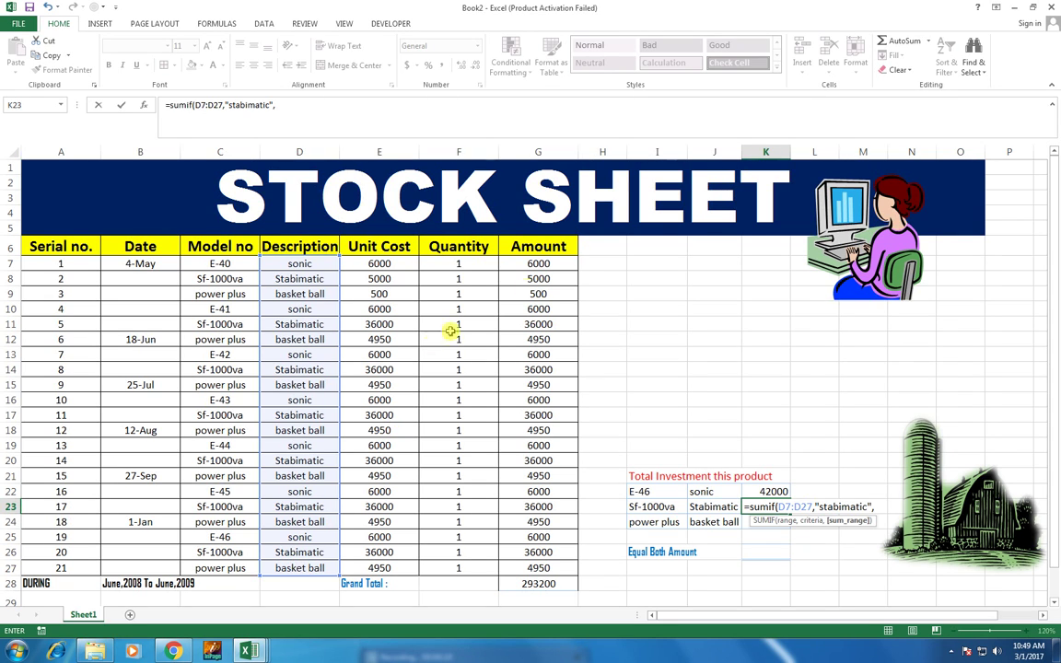
drag(539, 265, 528, 567)
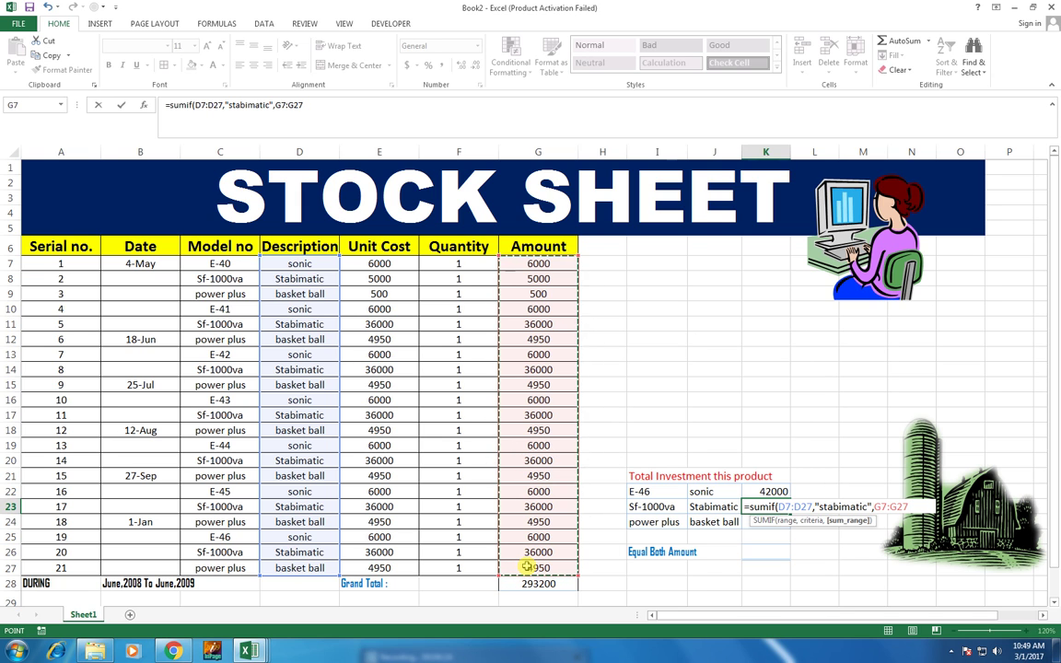
text())
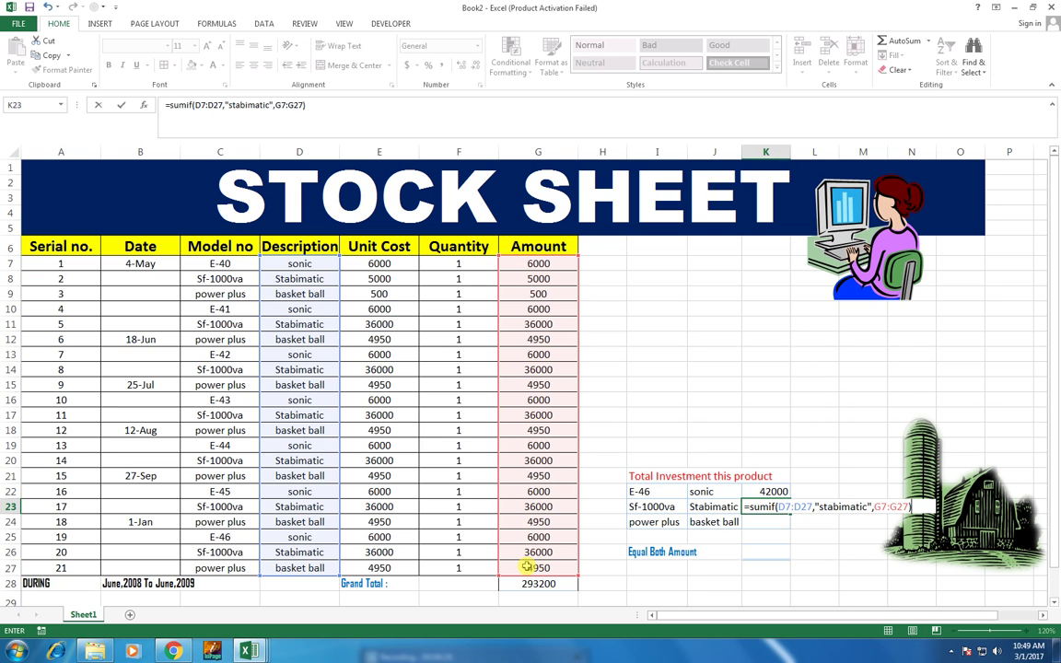
key(Return)
Step: Enter =SUMIF(D7:D27,"basket ball",G7:G27) in K24, giving 30200
text(=)
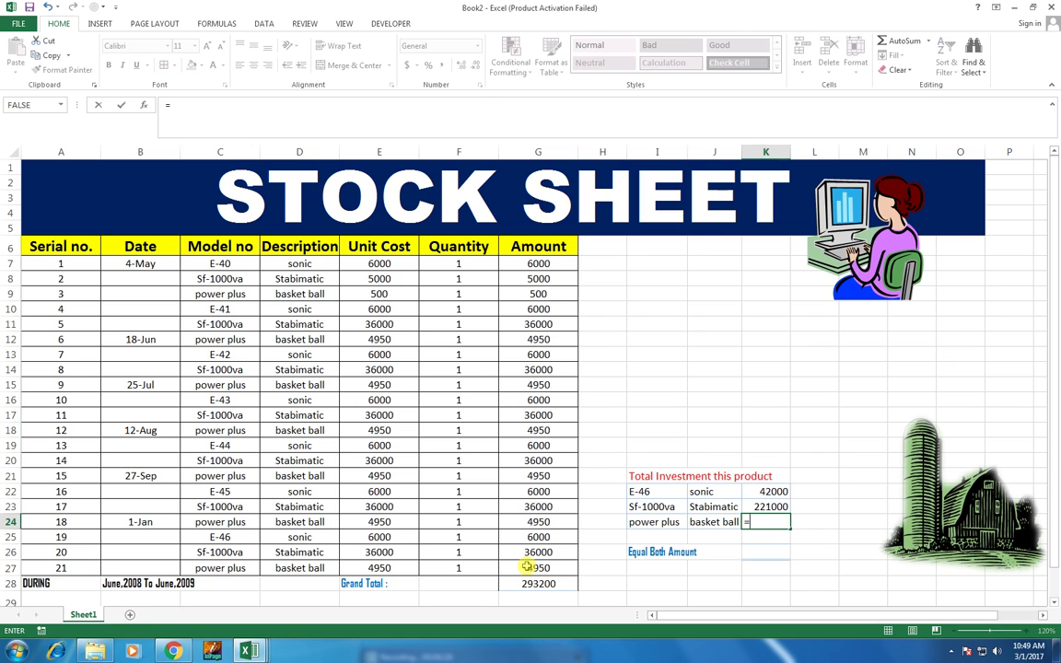
text(sumif()
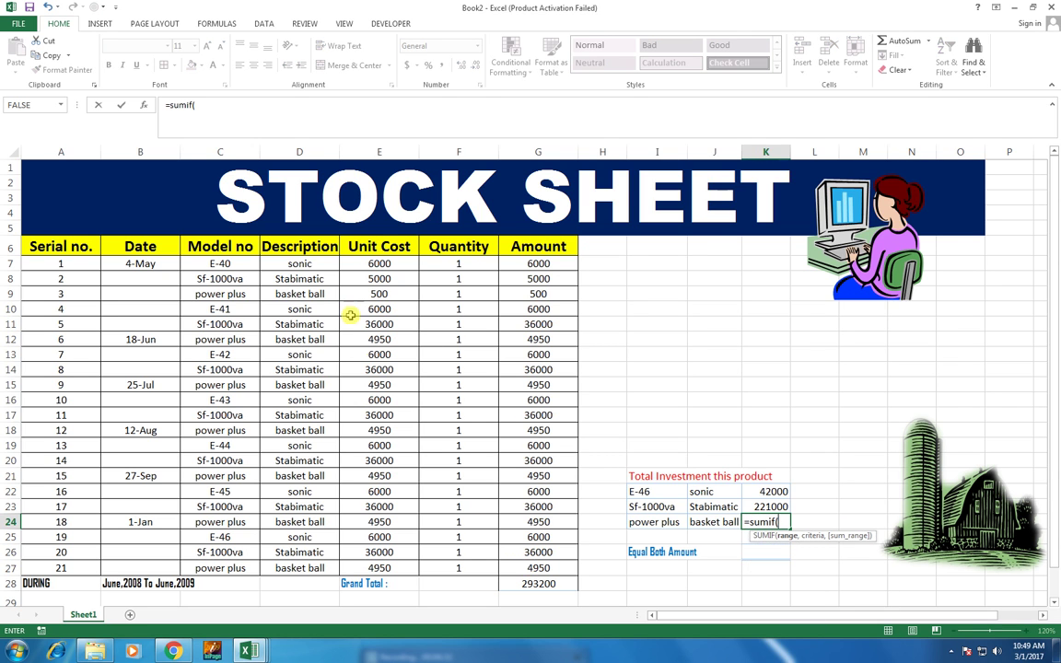
drag(296, 264, 306, 568)
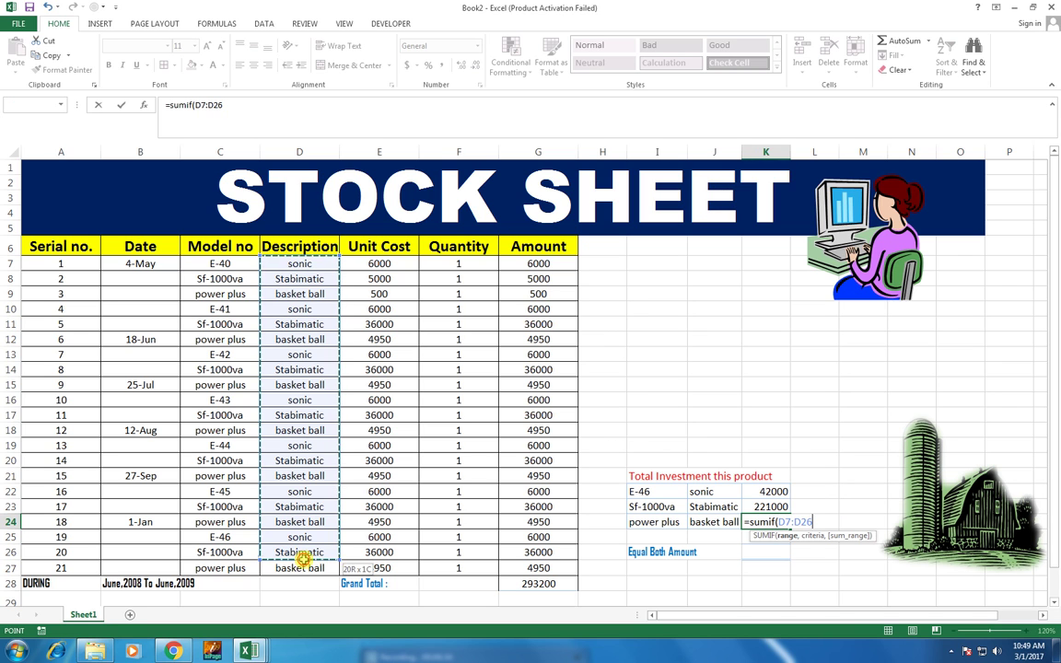
text(,")
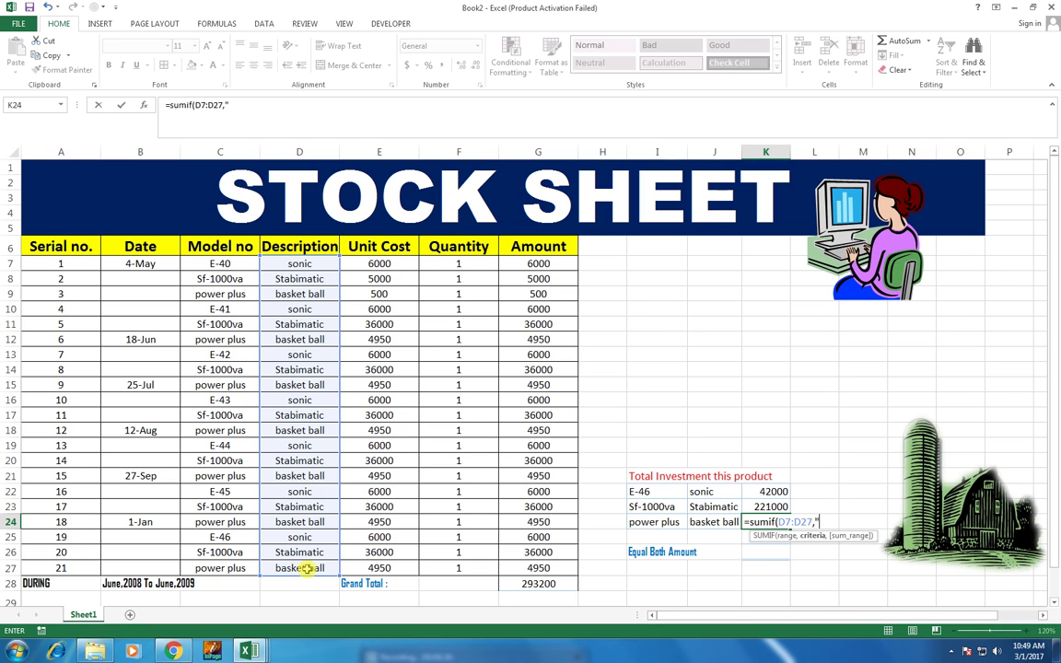
text(asket)
text( ball",)
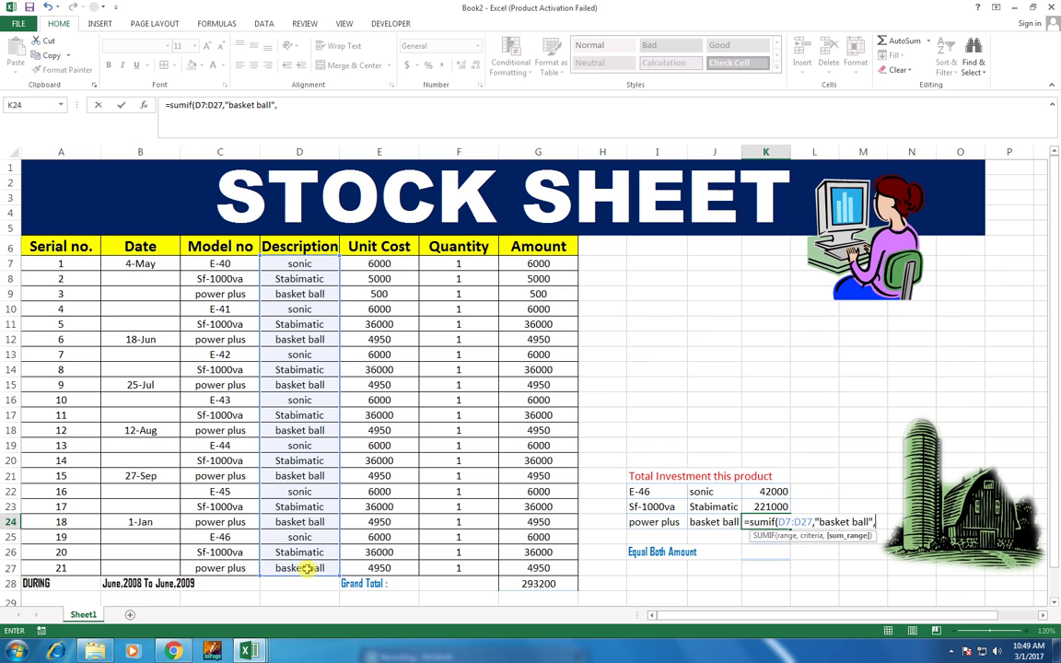
click(524, 266)
drag(524, 281, 545, 564)
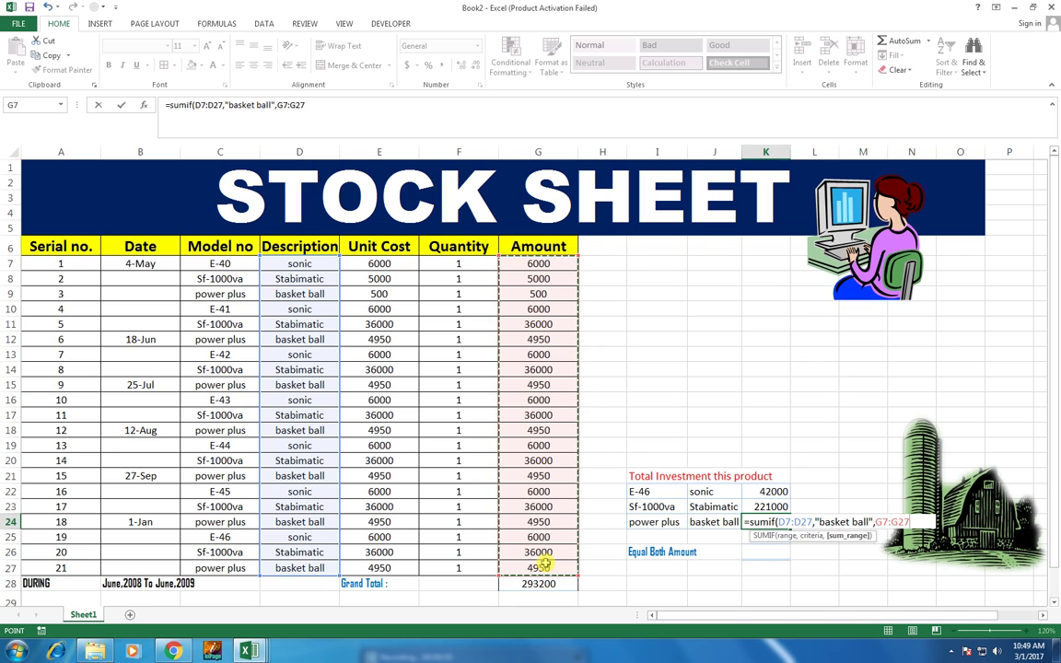
key(Return)
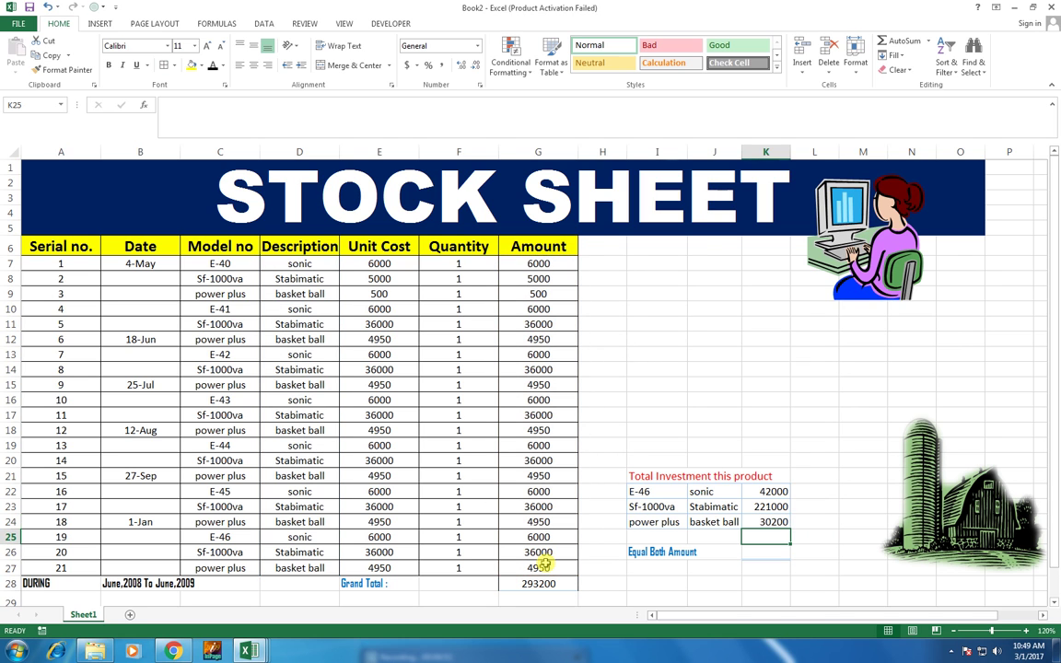
key(Return)
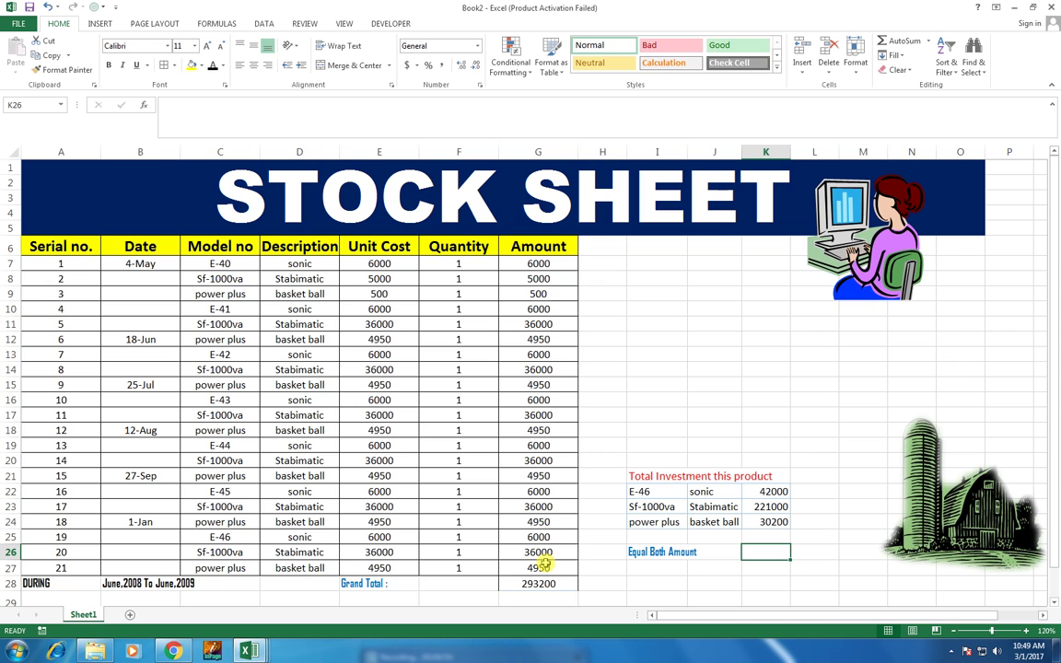
Step: Enter =K22+K23+K24 in K26 so Equal Both Amount matches the 293200 Grand Total
drag(772, 491, 772, 522)
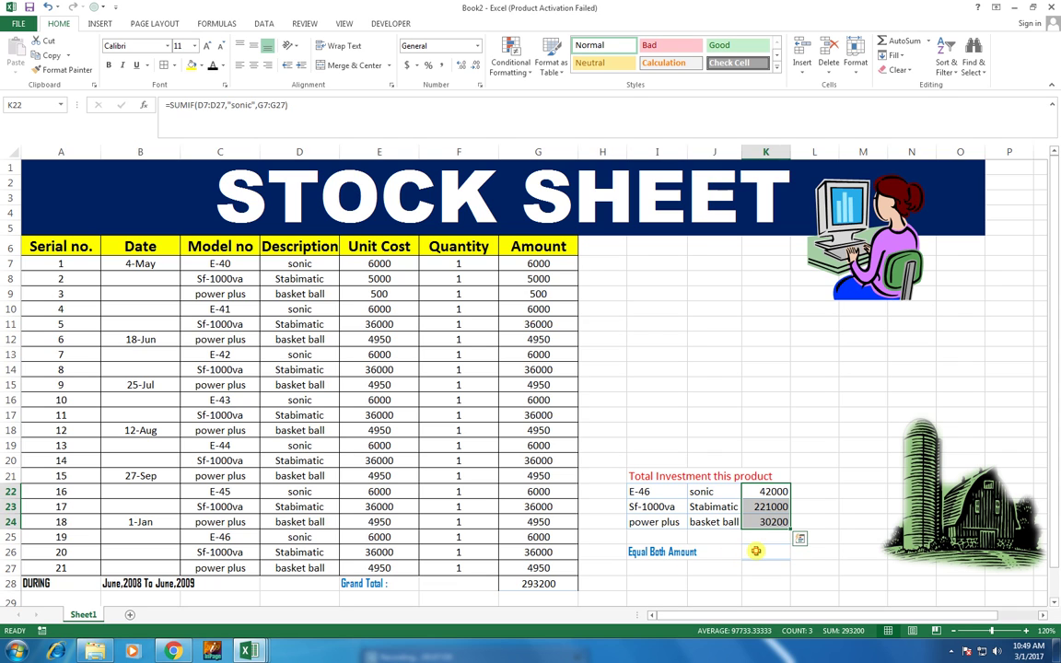
click(756, 551)
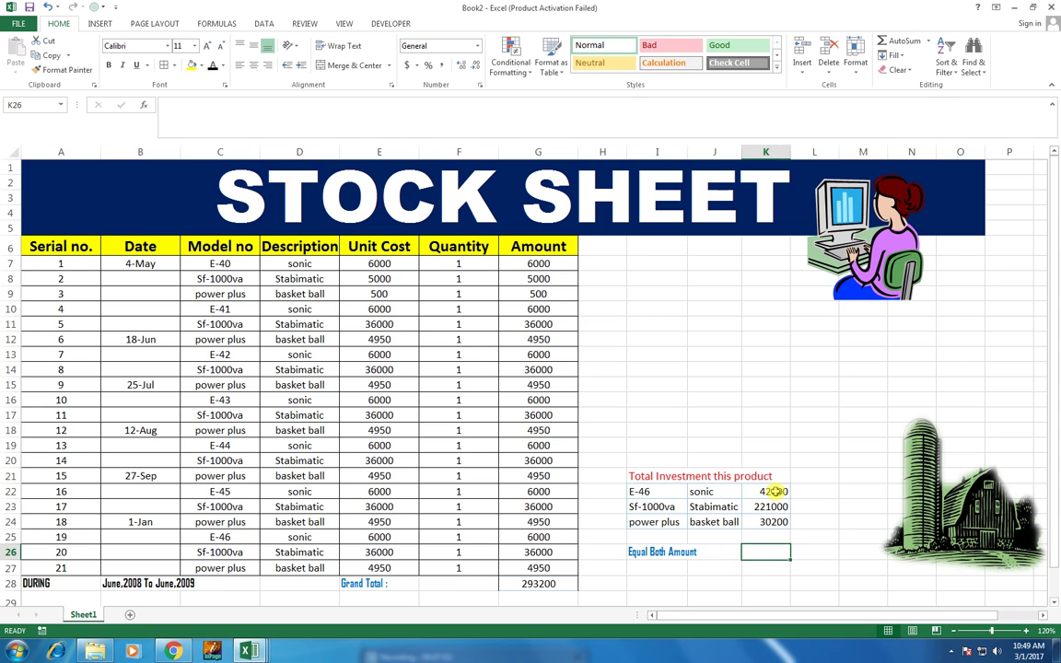
drag(775, 492, 775, 521)
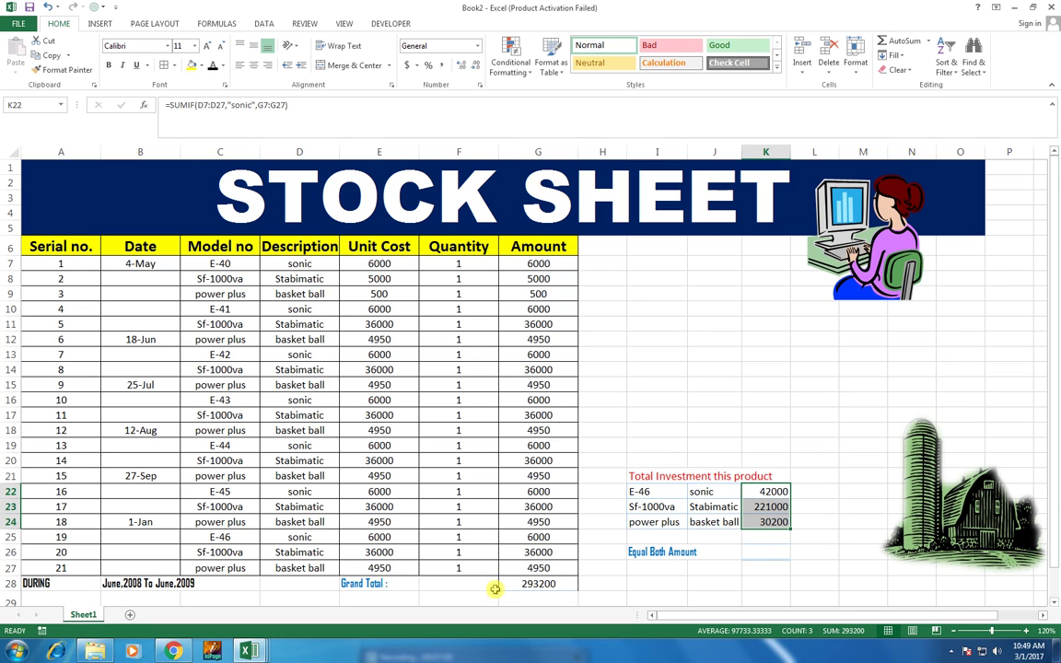
click(760, 553)
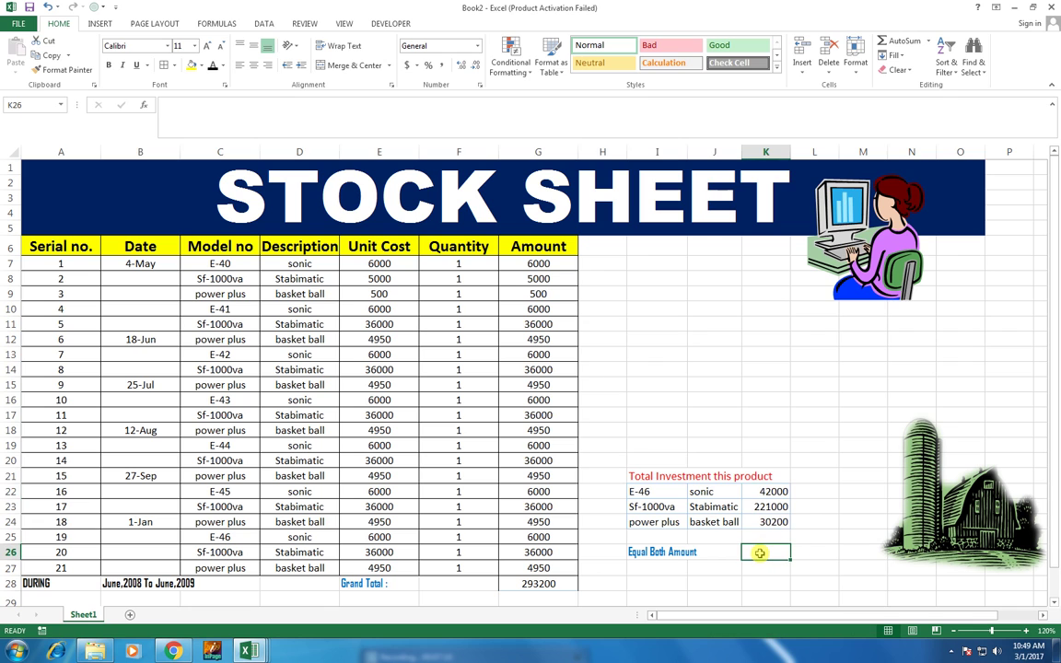
text(=)
click(758, 492)
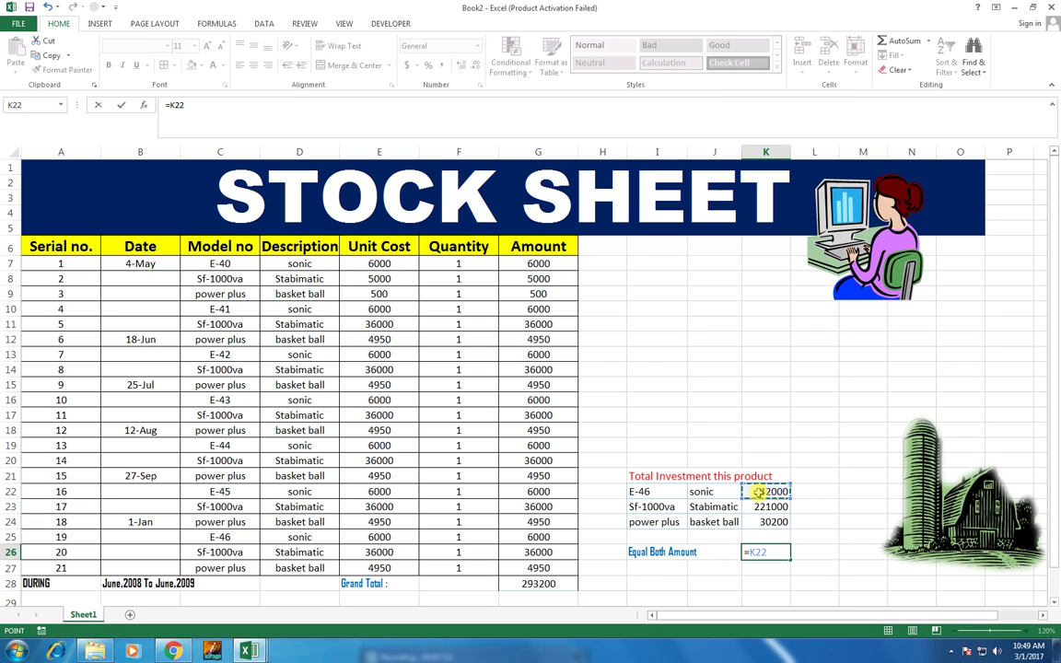
text(+)
click(763, 506)
text(+)
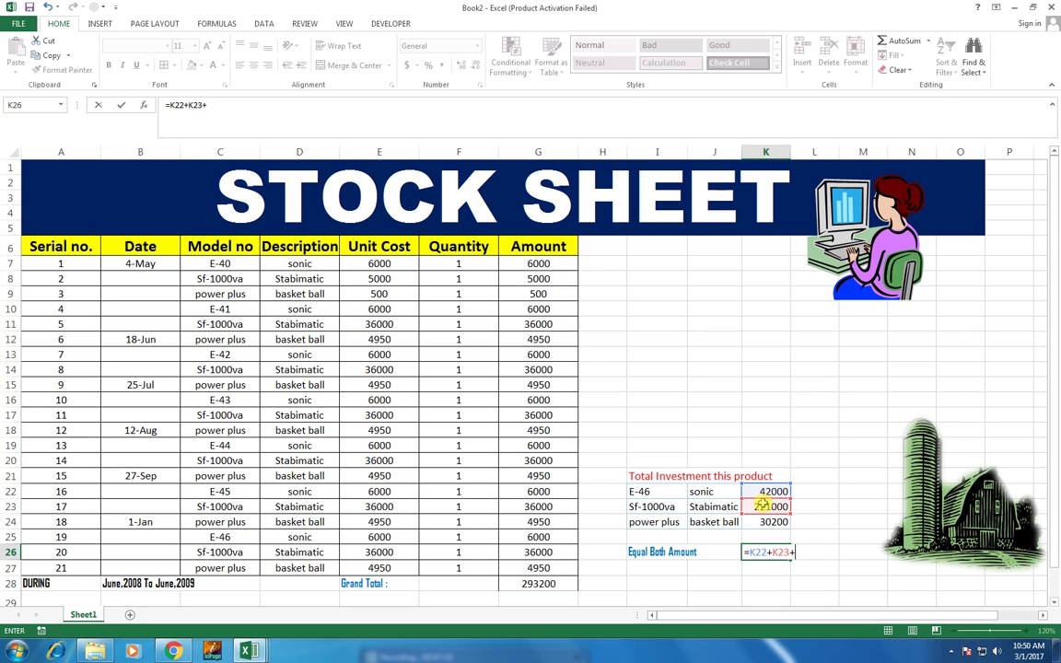
click(770, 521)
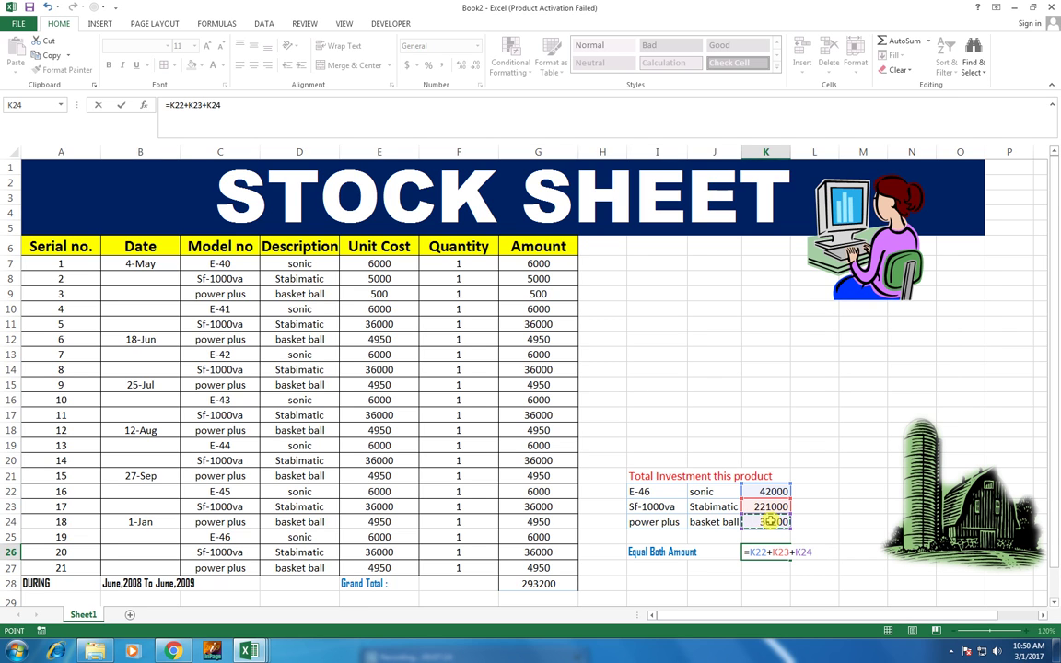
key(Return)
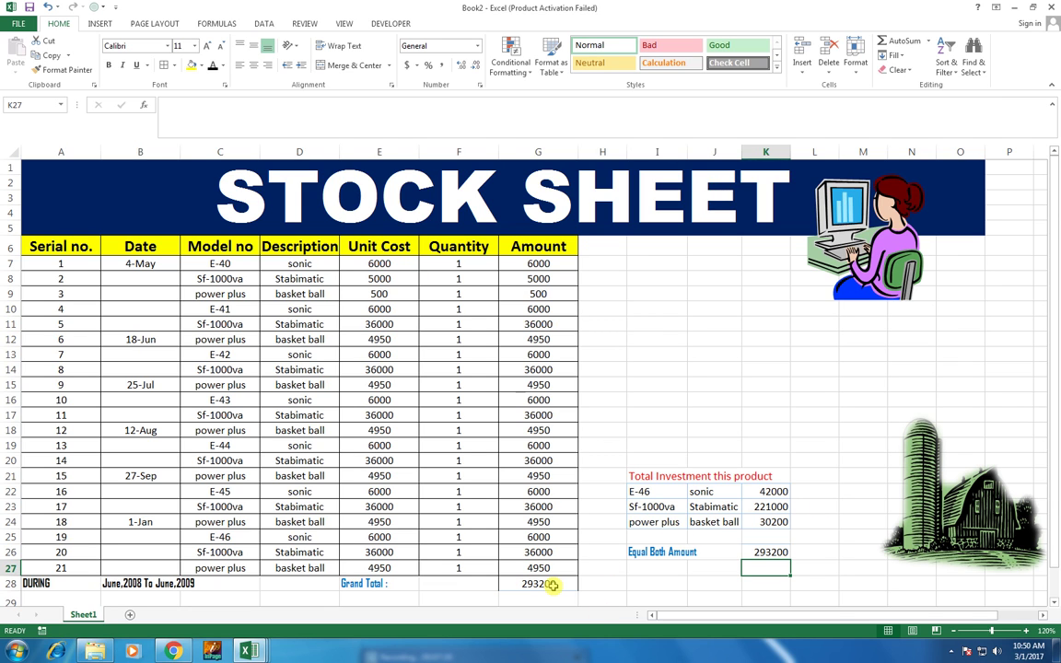
Step: Change the first E-40 unit cost in E7 to 7800, raising sonic's total to 43800 and both totals to 295000
click(380, 263)
text(7800)
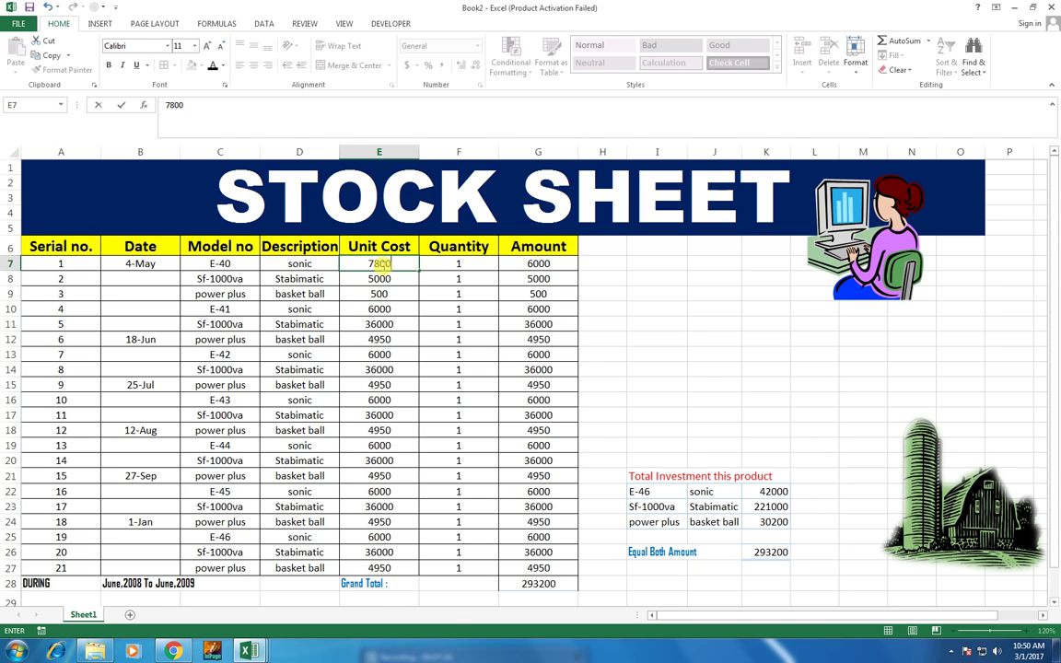
key(Return)
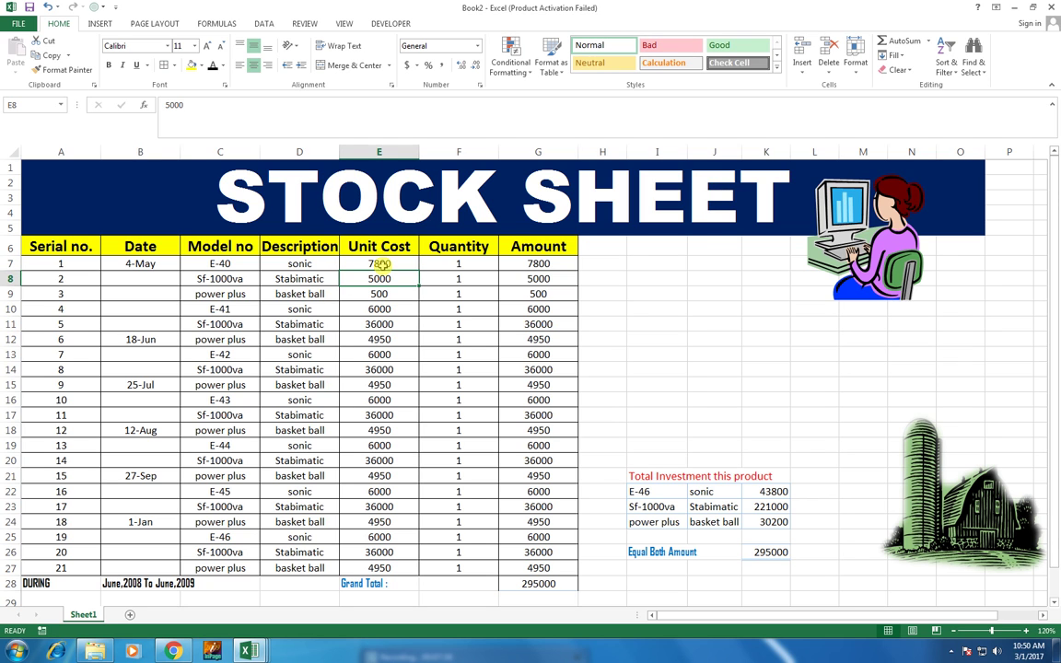